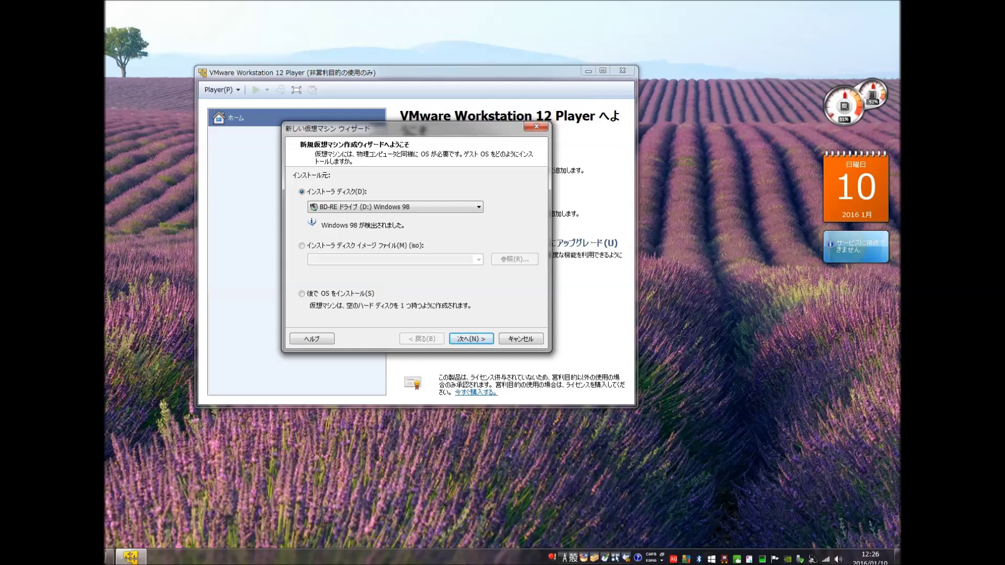
# - Create the Windows 98 VM from disc D: with default name and 1.0 GB single-file disk, then power it on
pyautogui.press('Return')
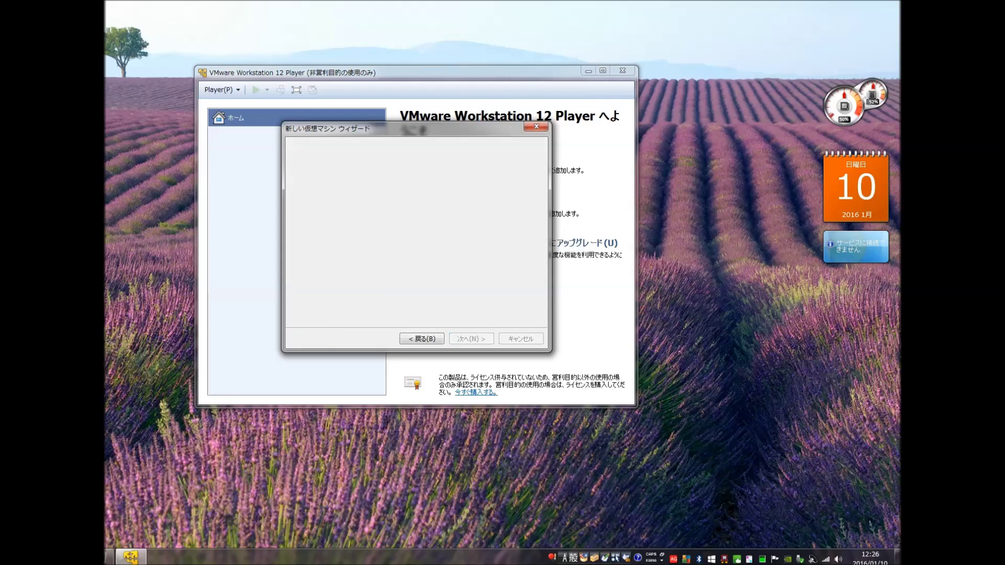
pyautogui.press('Return')
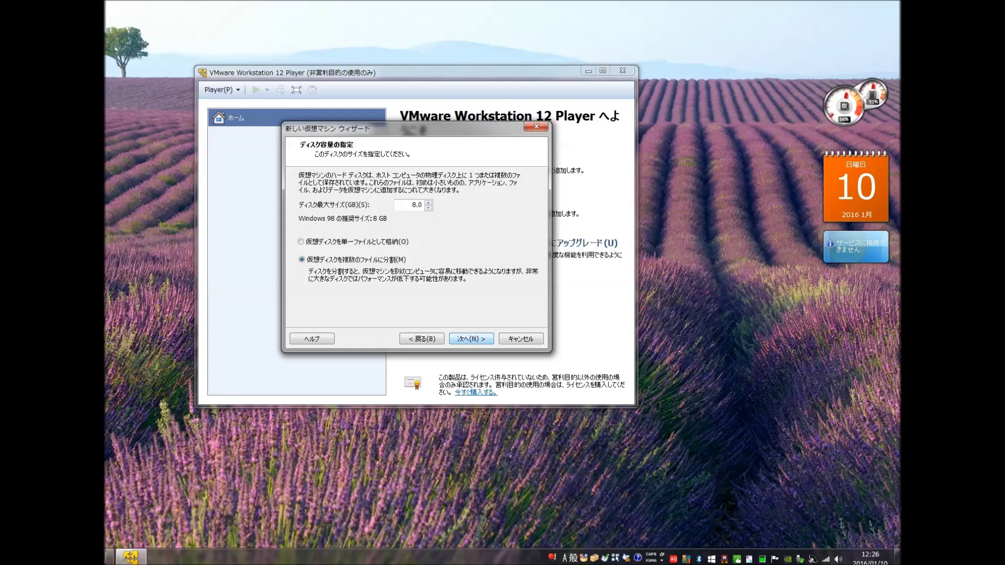
pyautogui.hotkey('alt', 's')
pyautogui.press('Down')
pyautogui.press('Down')
pyautogui.hotkey('alt', 'o')
pyautogui.hotkey('alt', 'n')
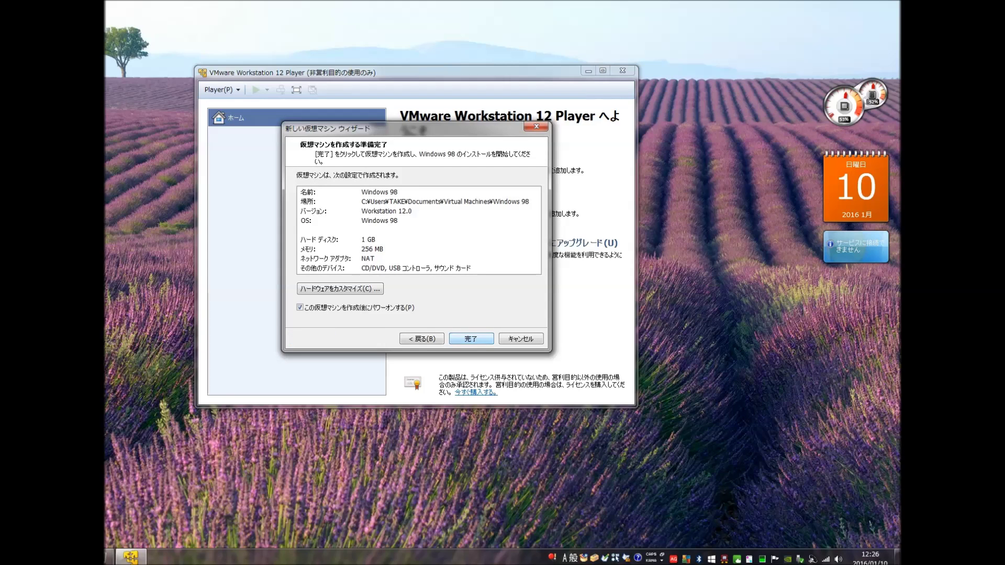
pyautogui.press('Return')
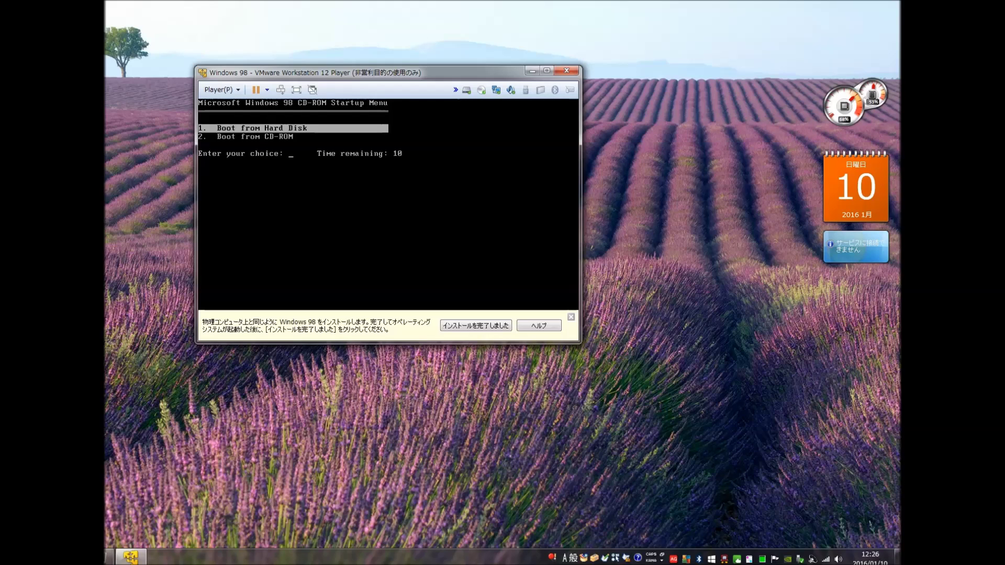
# - Boot from CD-ROM, start Windows 98 Setup and choose the 106 Japanese keyboard
pyautogui.press('Down')
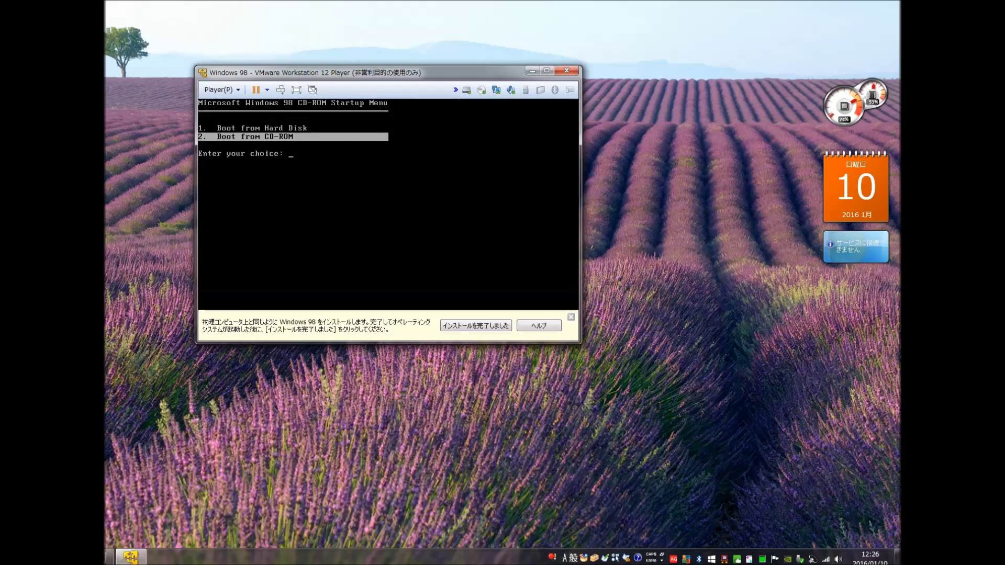
pyautogui.press('Return')
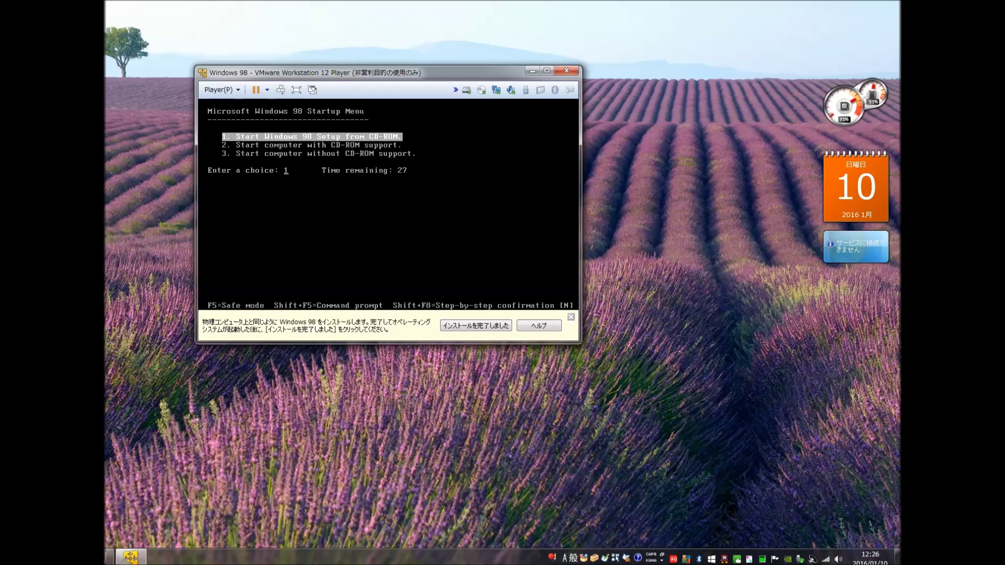
pyautogui.press('Return')
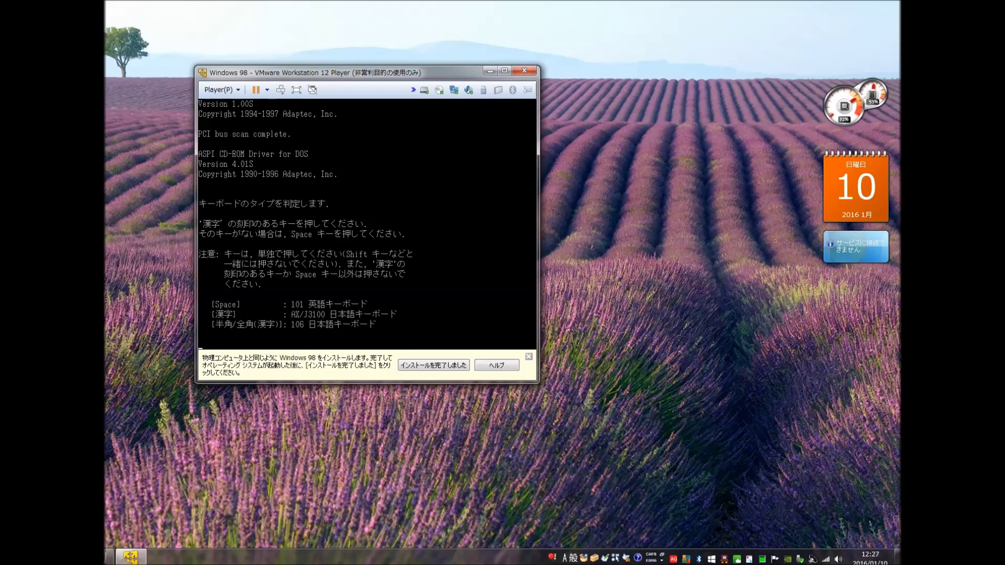
pyautogui.press('Zenkaku_Hankaku')
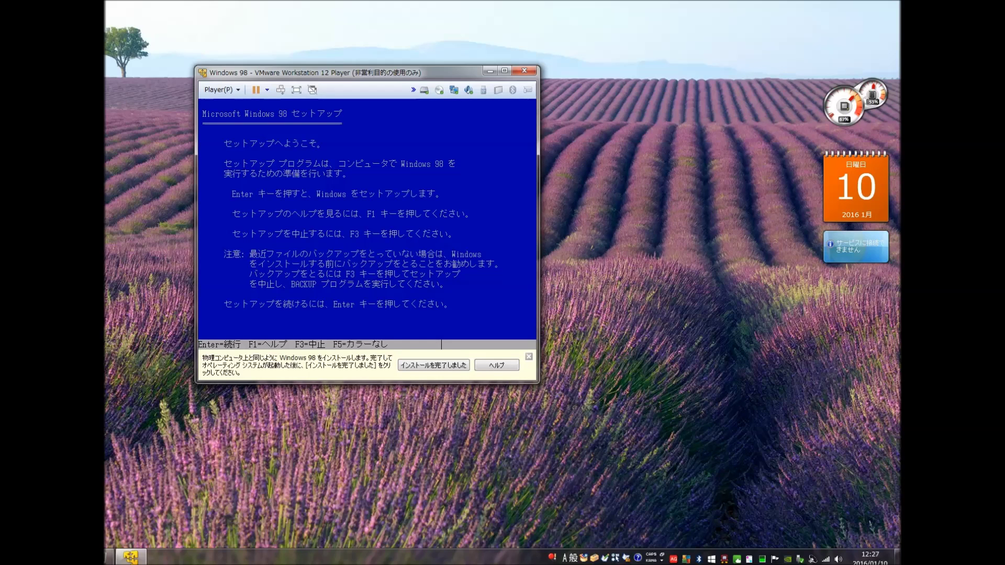
# - Configure the unallocated space with large disk support enabled, restart, and pick CD-ROM boot again
pyautogui.press('Return')
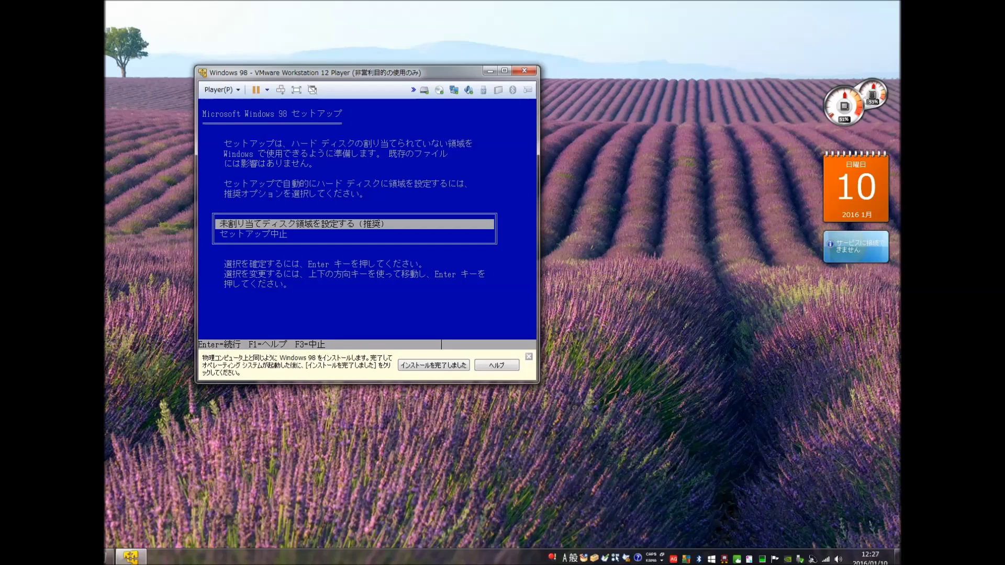
pyautogui.press('Return')
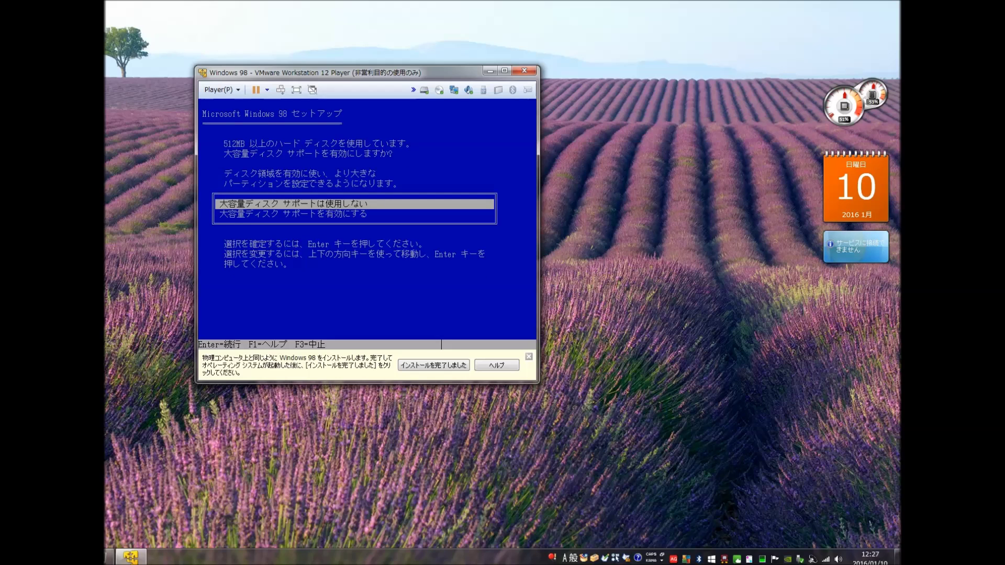
pyautogui.press('Down')
pyautogui.press('Return')
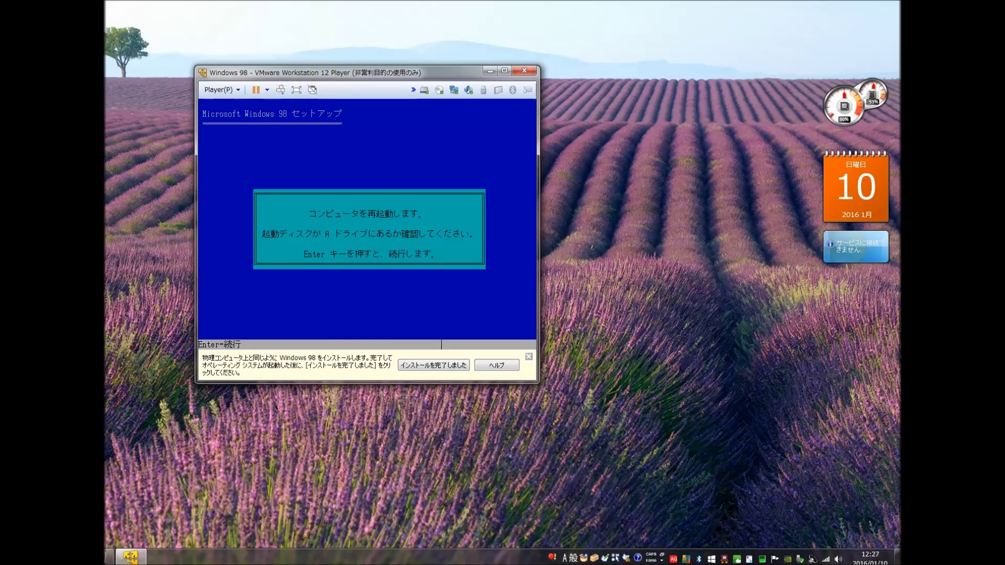
pyautogui.press('Return')
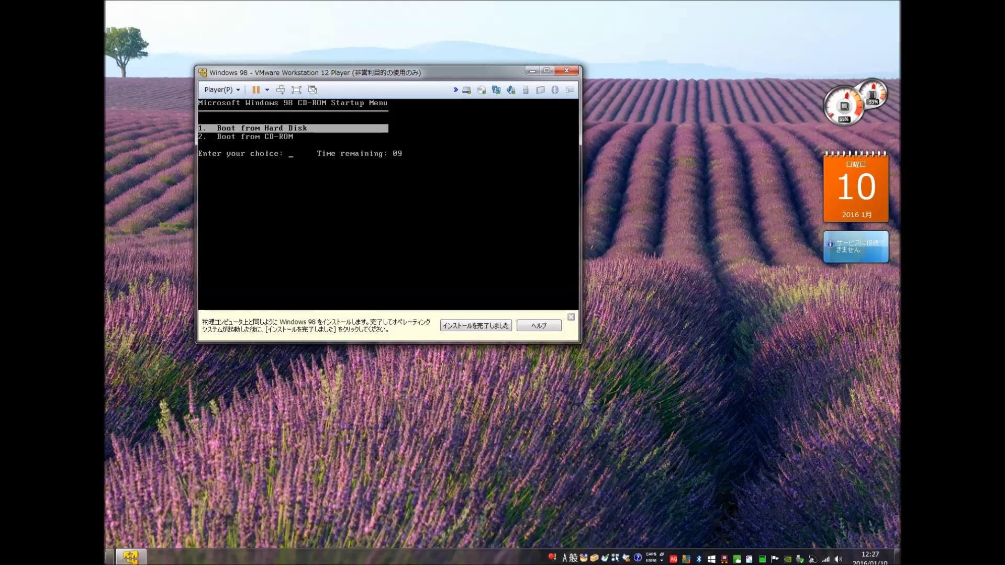
pyautogui.press('Down')
# - Start Setup from CD-ROM with the 106 keyboard and let it run the ScanDisk system check
pyautogui.press('Return')
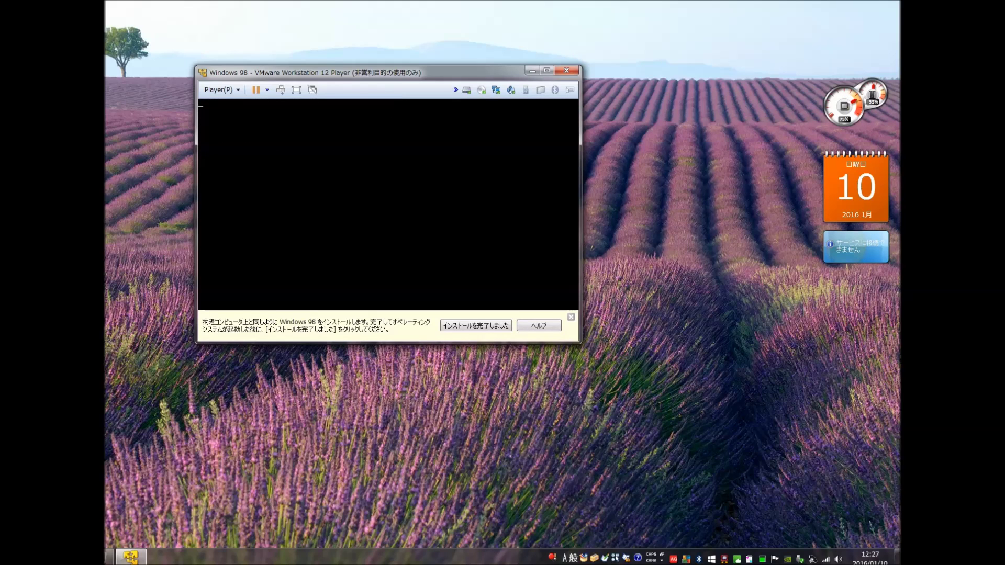
pyautogui.press('Return')
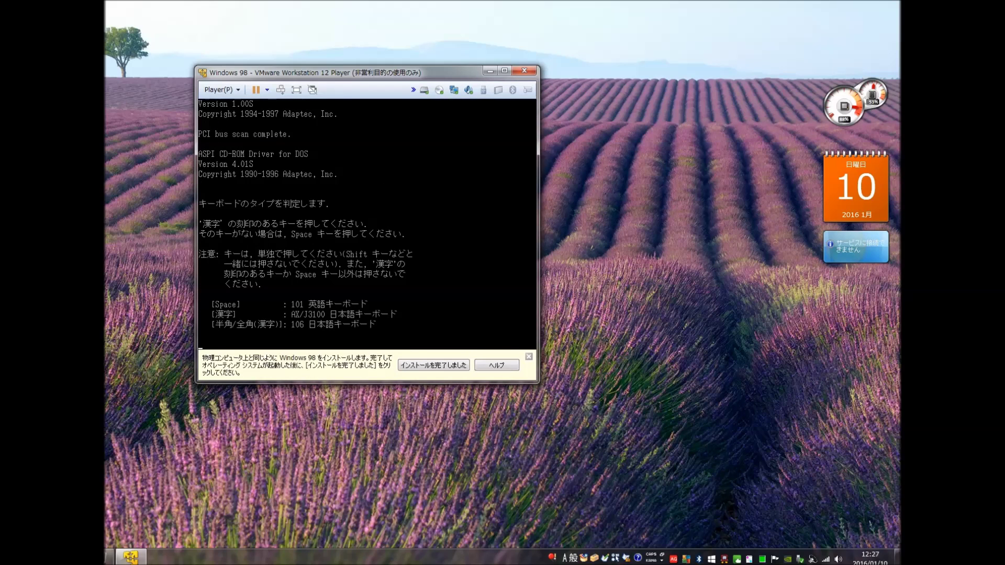
pyautogui.press('Zenkaku_Hankaku')
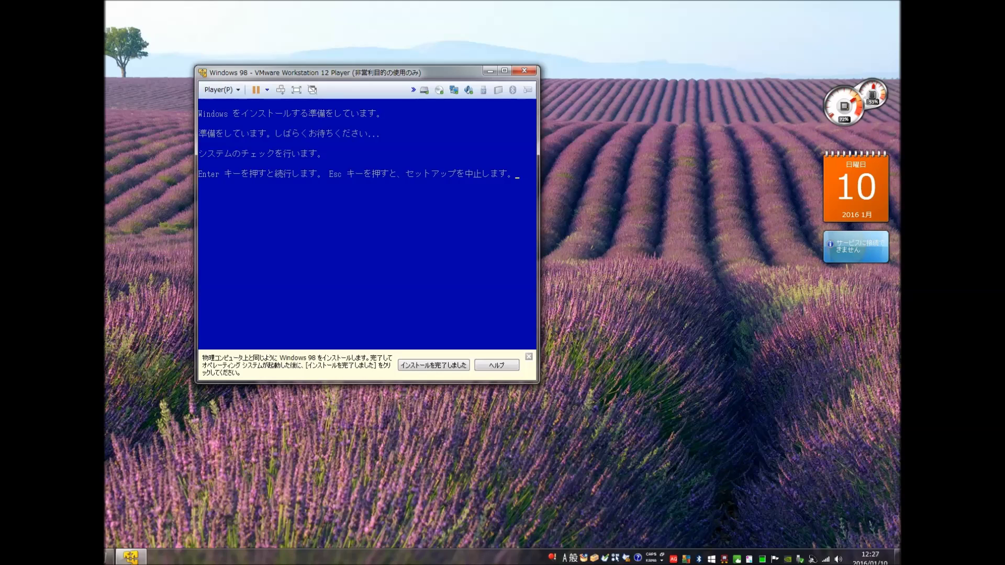
pyautogui.press('Return')
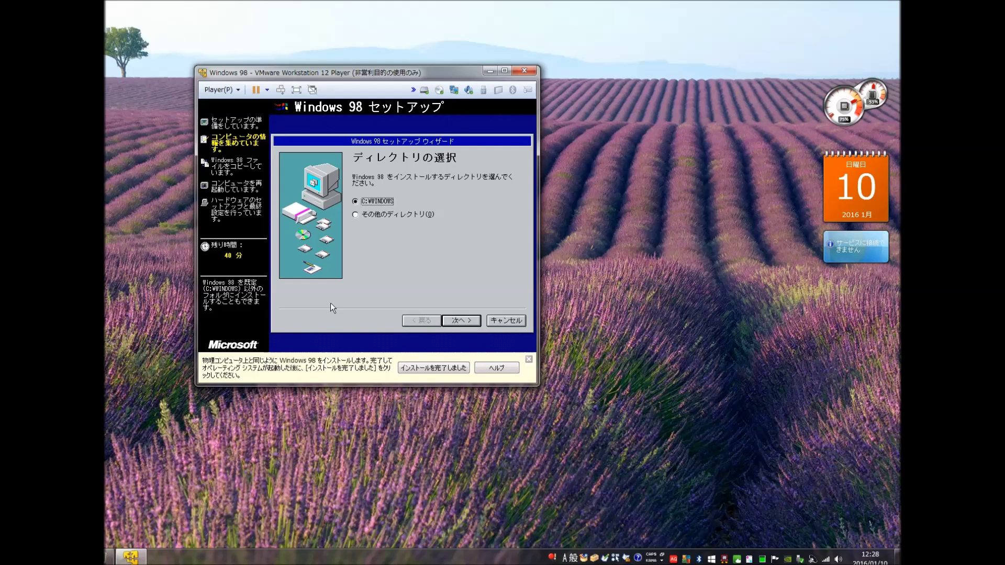
# - Accept C:\WINDOWS as the install folder and answer No to cancelling Setup
pyautogui.press('Return')
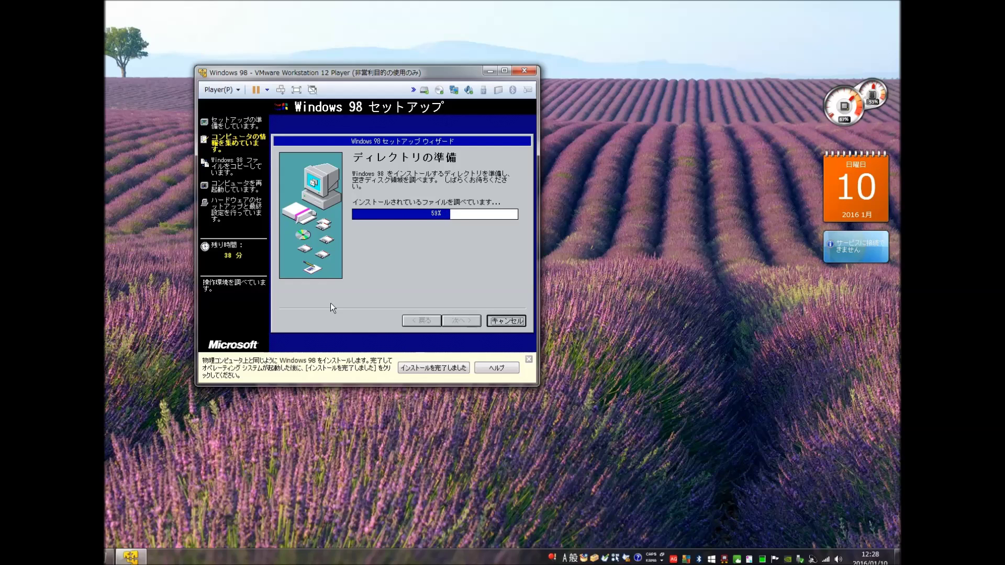
pyautogui.press('Escape')
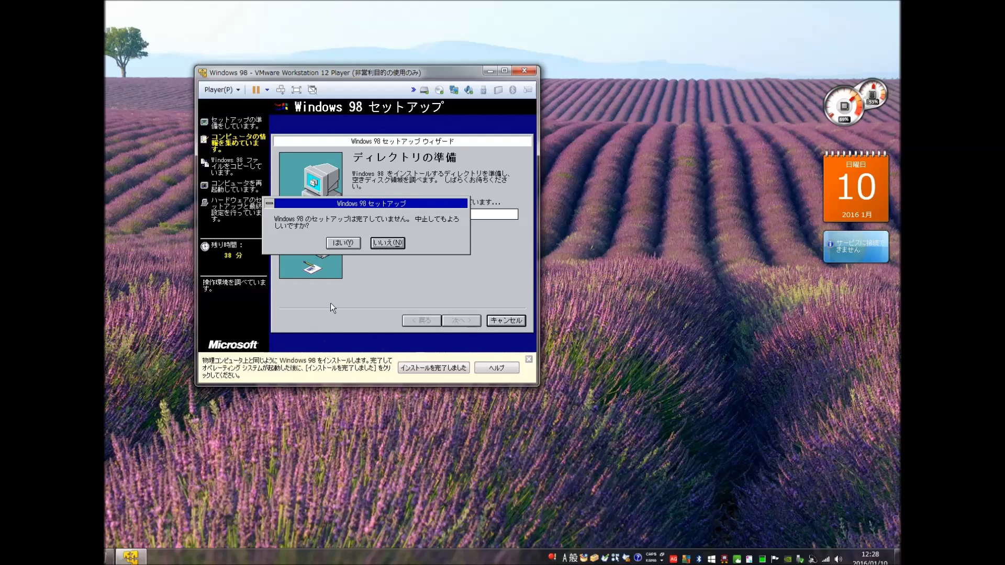
pyautogui.press('Return')
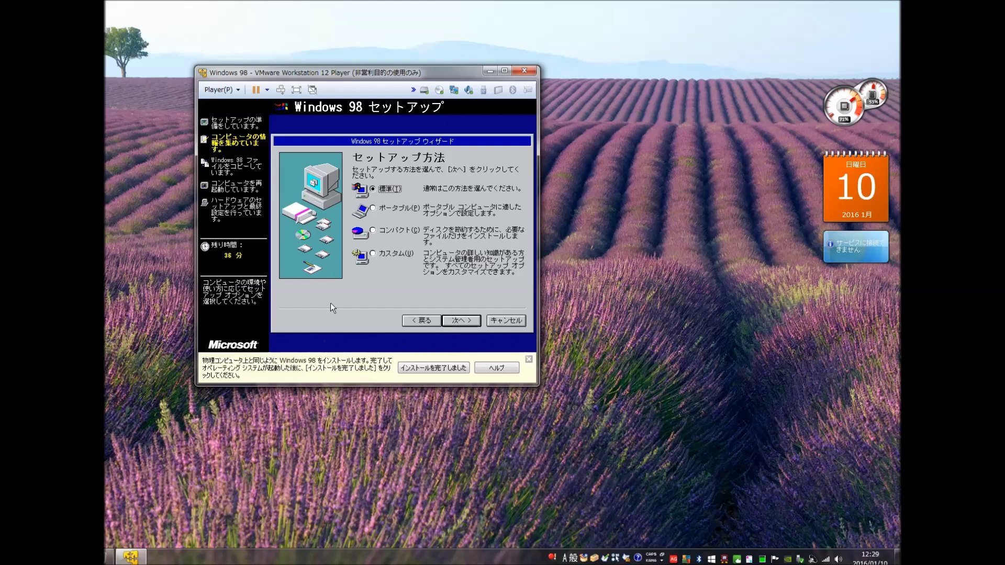
# - Accept Typical (標準) setup, recommended components, default identification and the 日本 region
pyautogui.press('Return')
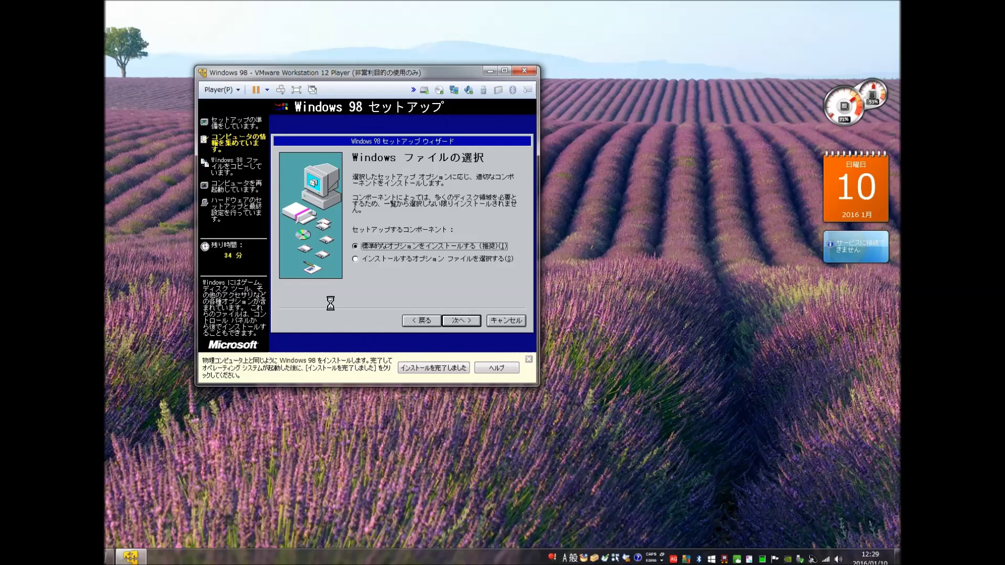
pyautogui.press('Return')
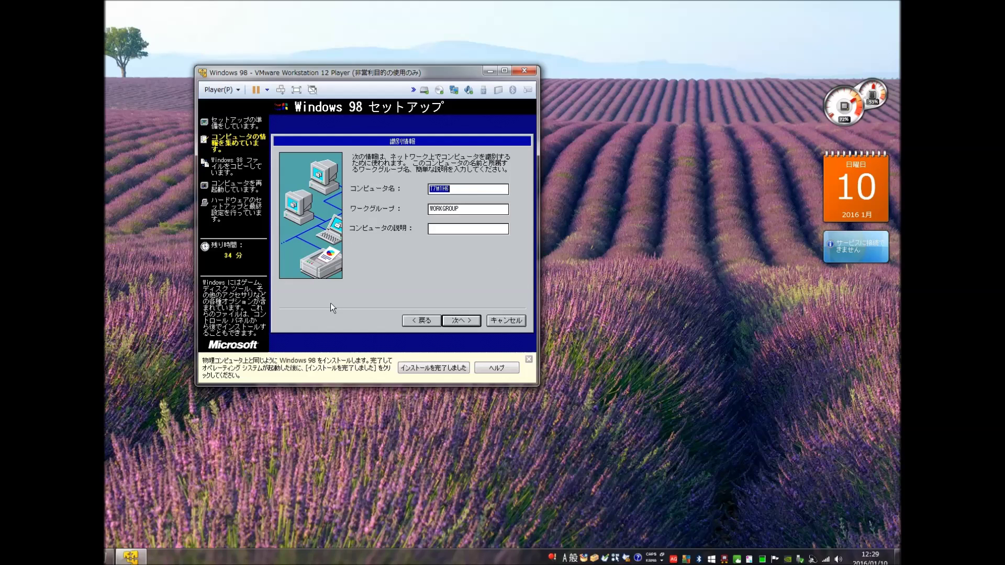
pyautogui.press('Return')
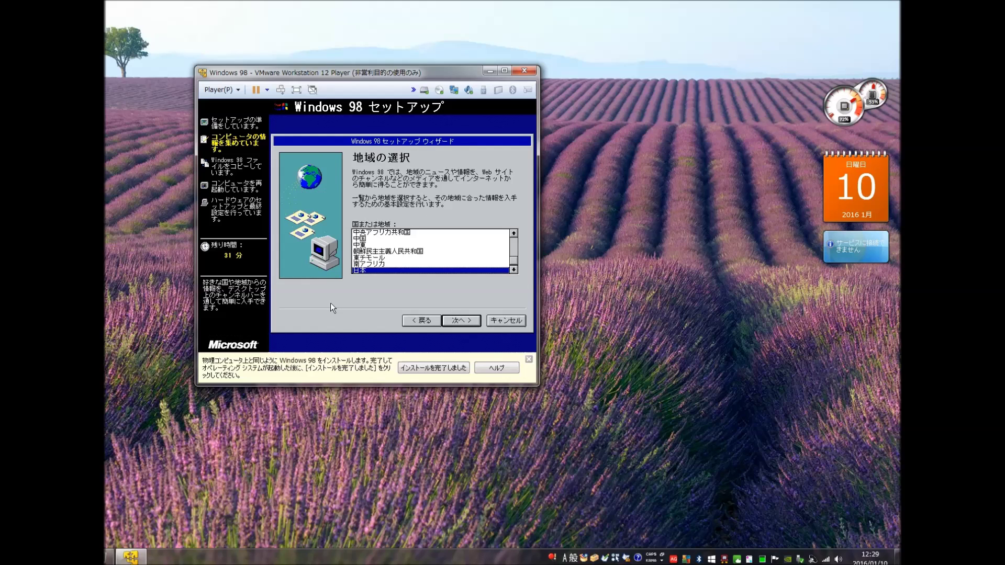
pyautogui.press('Return')
pyautogui.press('Return')
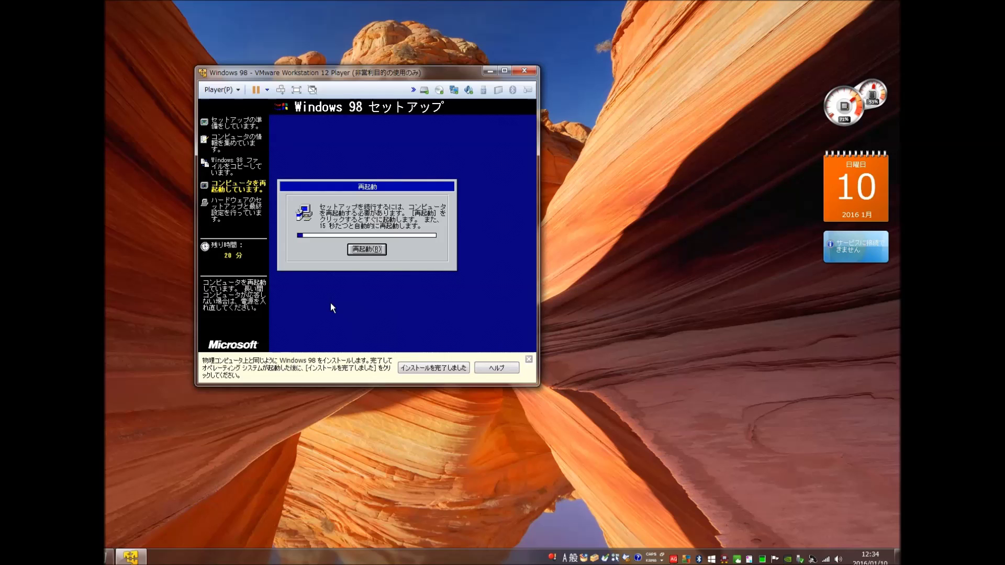
# - Restart the VM immediately and mark the guest OS installation as complete on the VMware notice bar
pyautogui.press('Return')
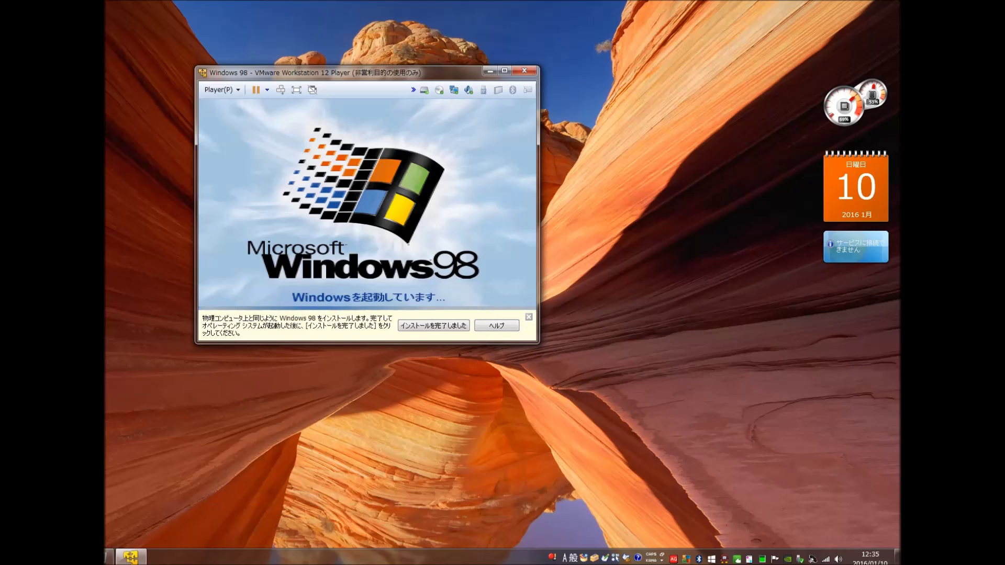
pyautogui.click(433, 325)
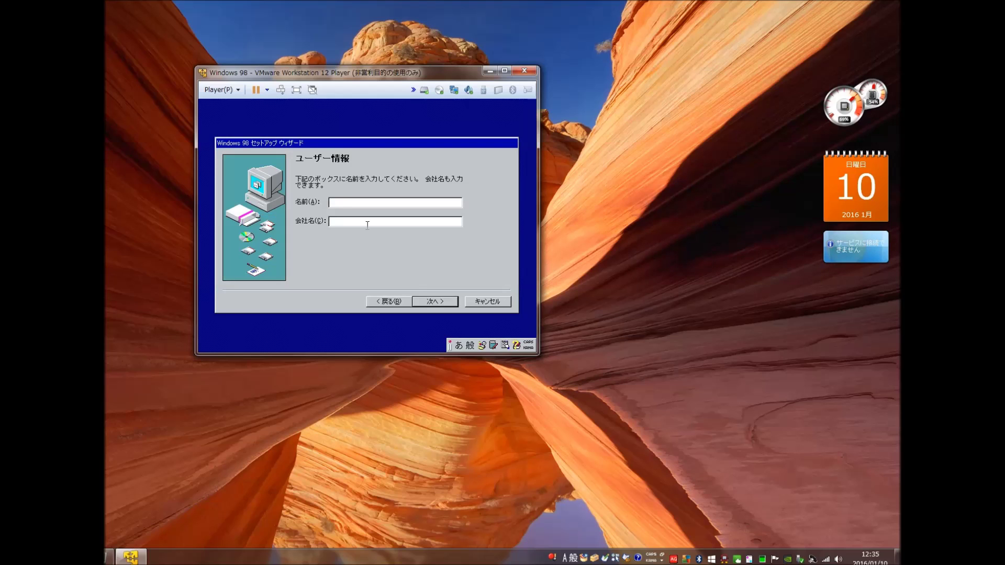
# - Enter the user's name in the 名前 field, continue, and select 同意する on the license agreement
pyautogui.write('TAKE')
pyautogui.press('Return')
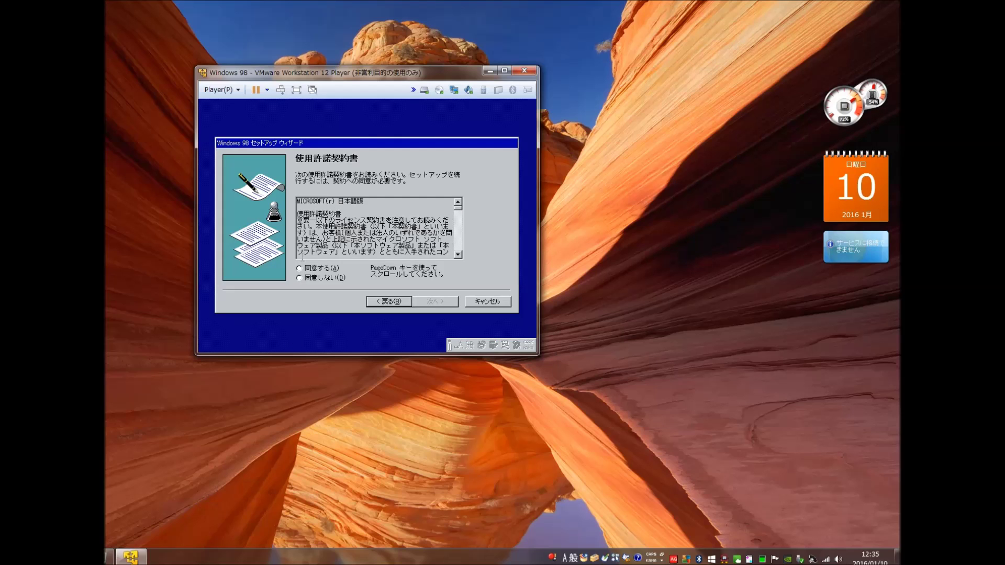
pyautogui.click(297, 268)
# - Enter the Windows 98 product key and click 完了 to finish the wizard
pyautogui.click(441, 302)
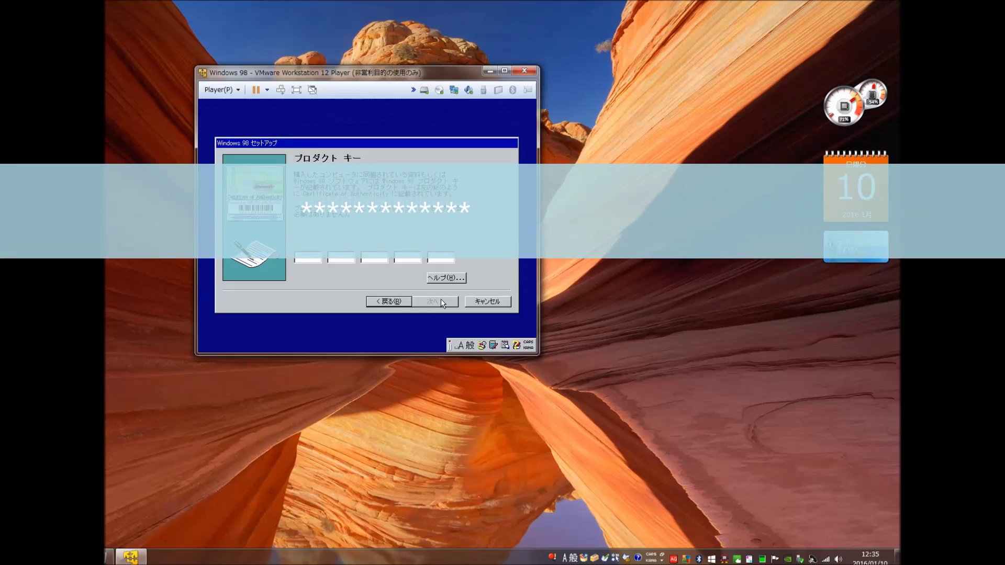
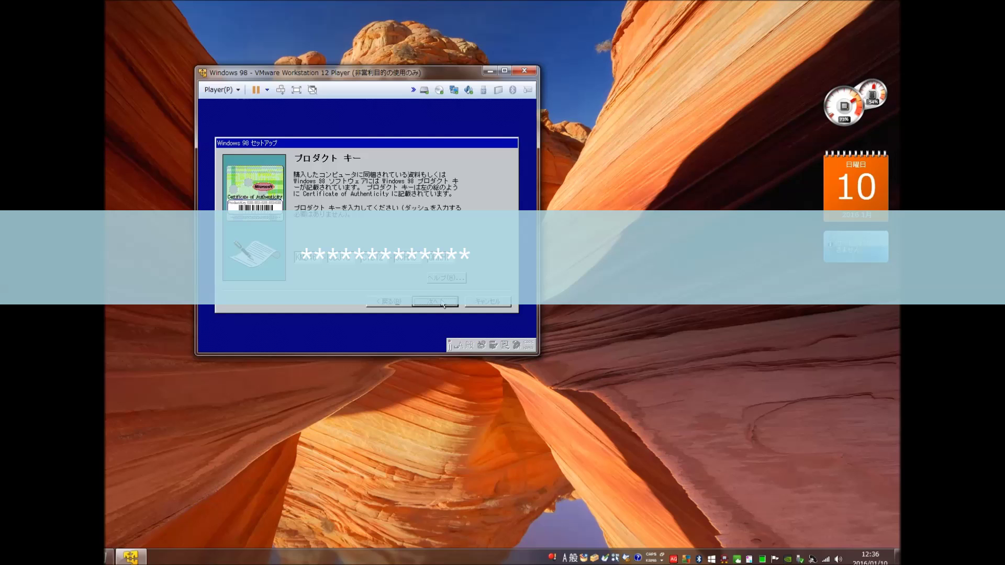
pyautogui.click(442, 303)
pyautogui.click(444, 303)
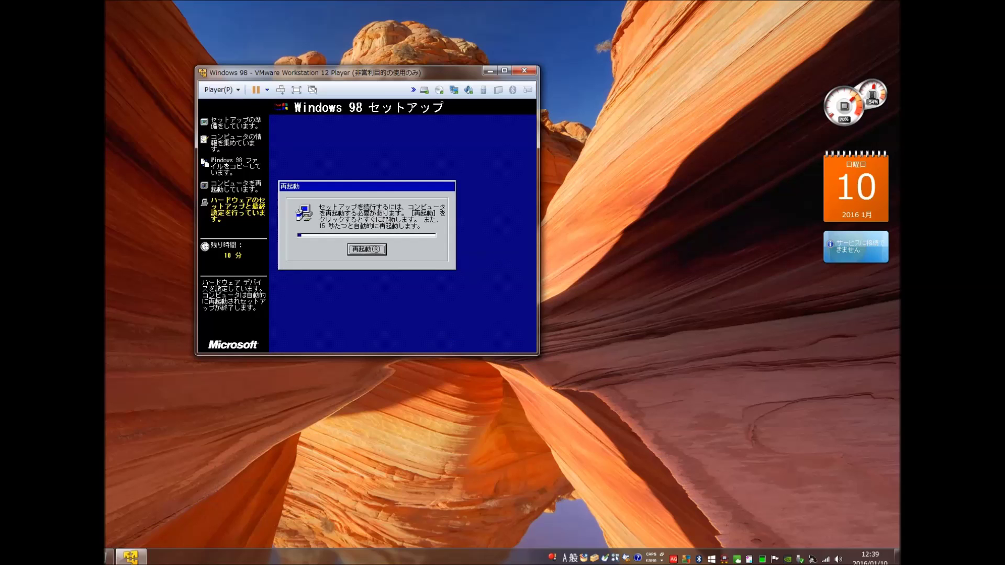
# - Restart Windows 98 immediately instead of waiting for the 15-second countdown
pyautogui.press('Return')
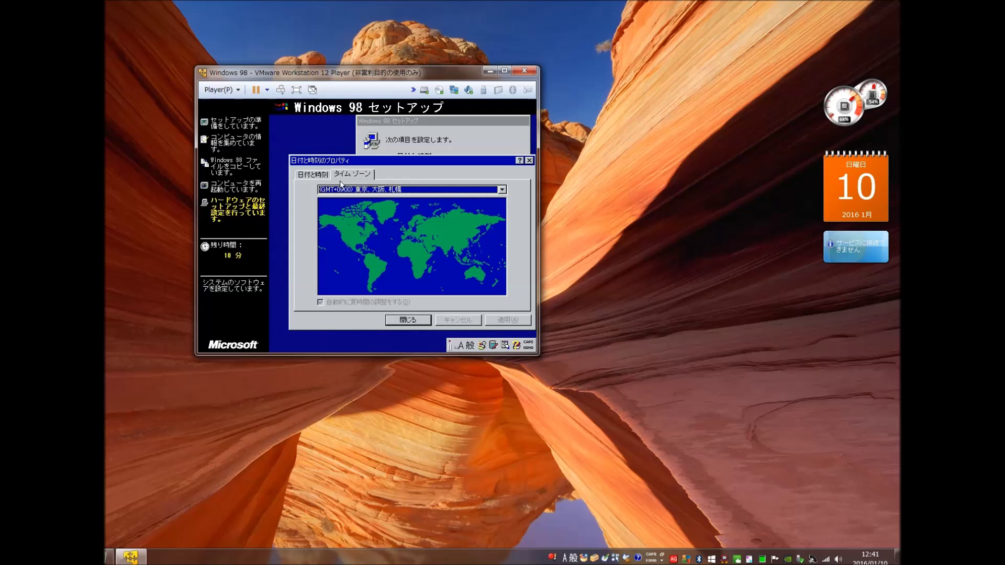
# - Check the 日付と時刻 page, close Date/Time Properties, and confirm the guest restart
pyautogui.click(309, 175)
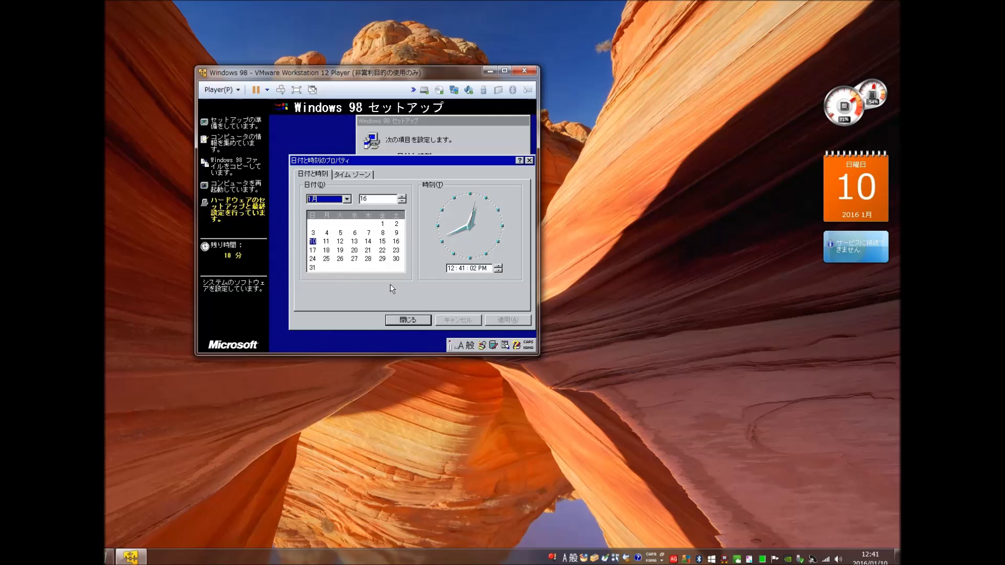
pyautogui.click(425, 320)
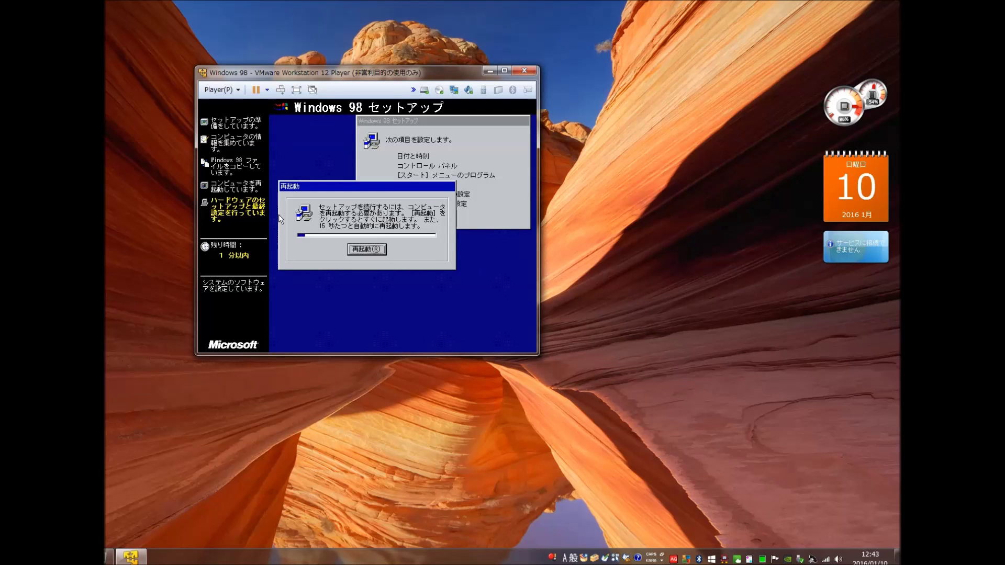
pyautogui.press('Return')
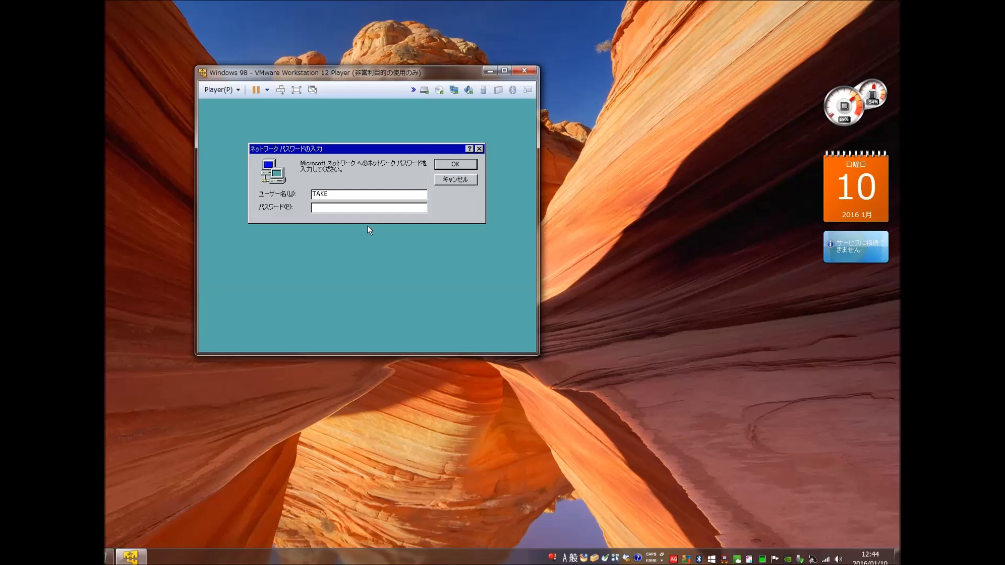
# - Log on at the Network Password prompt with the password left blank
pyautogui.press('Return')
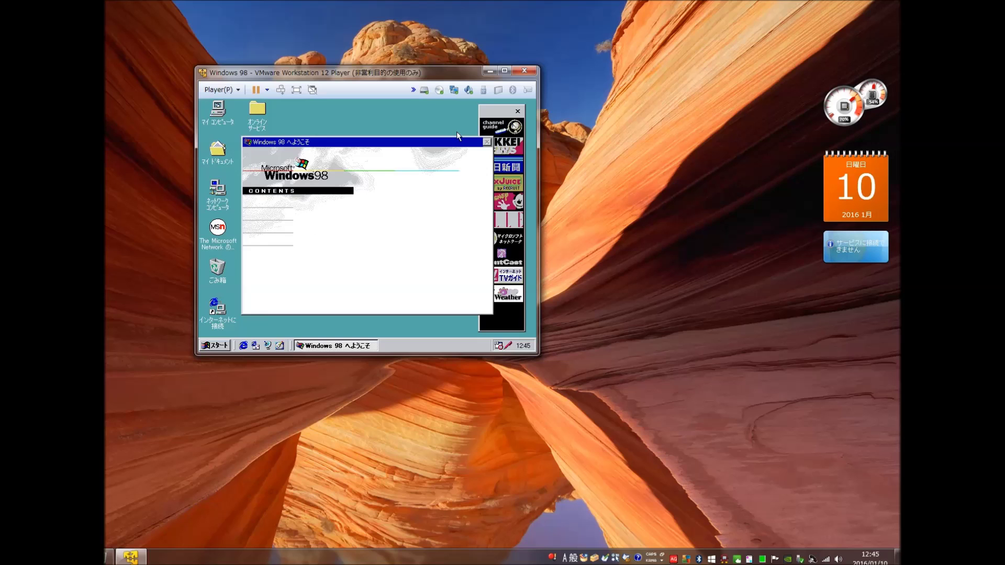
# - Close the Windows 98 へようこそ window once hardware setup finishes
pyautogui.click(460, 135)
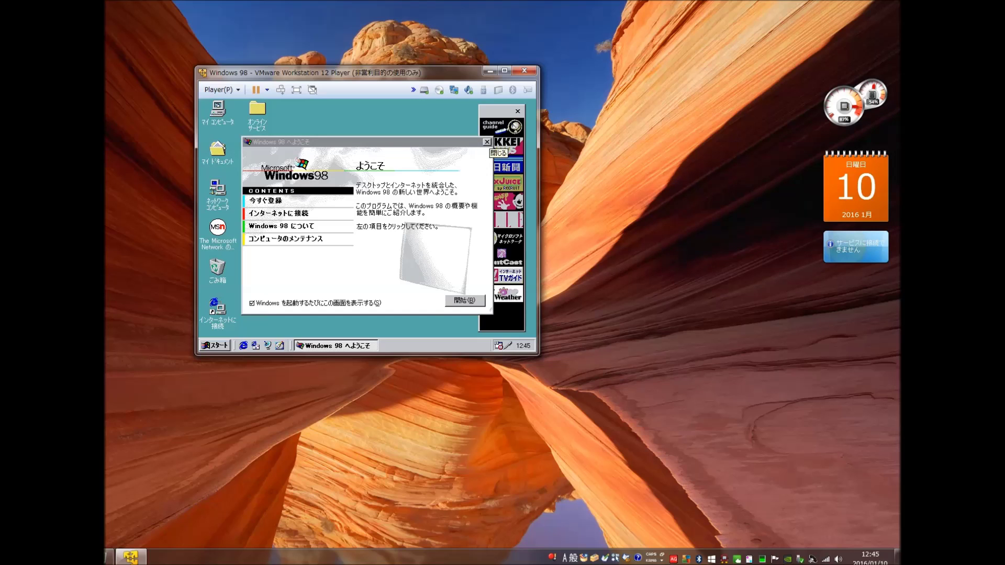
pyautogui.click(487, 141)
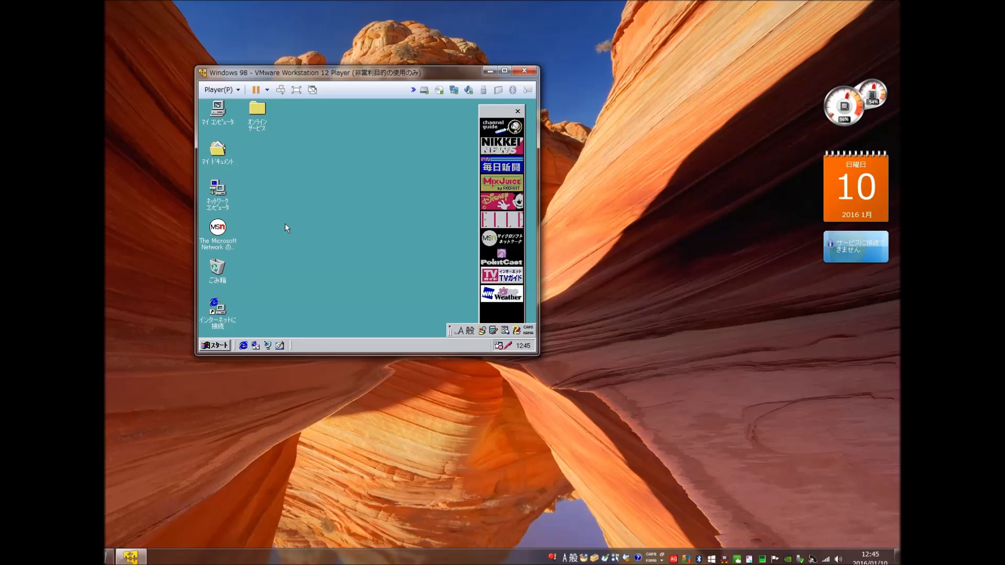
pyautogui.rightClick(291, 237)
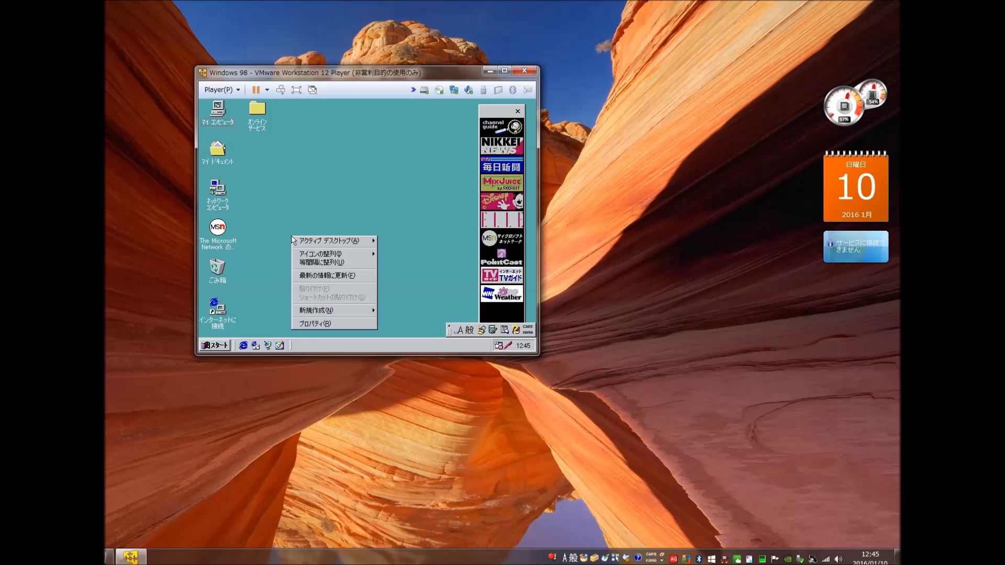
pyautogui.click(318, 325)
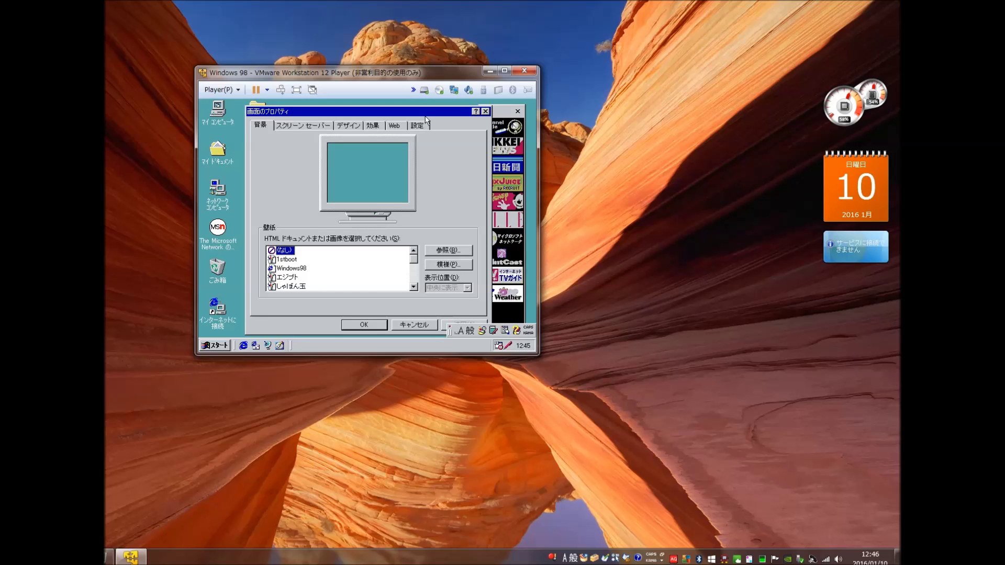
pyautogui.click(423, 126)
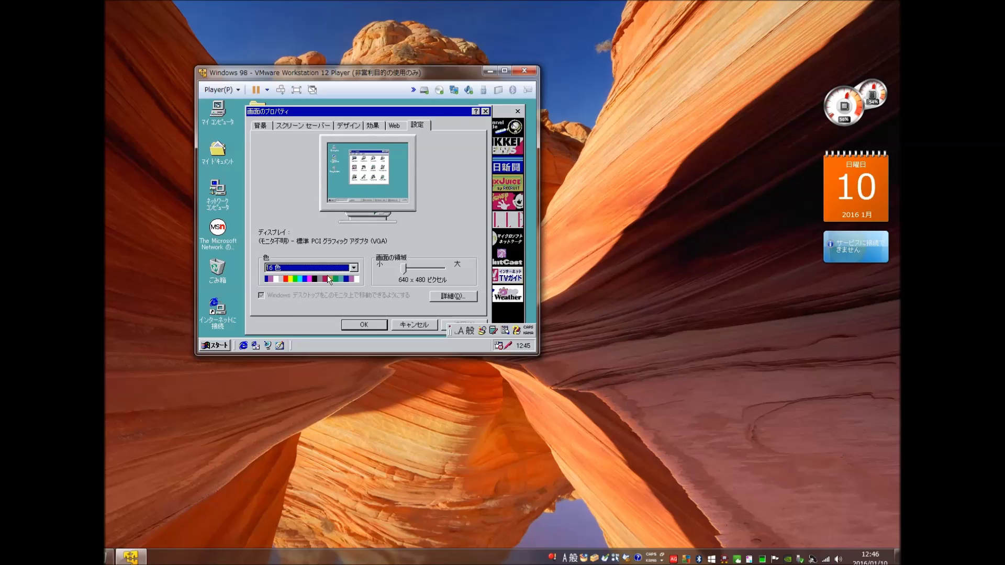
pyautogui.click(354, 268)
pyautogui.click(354, 268)
pyautogui.click(403, 270)
pyautogui.click(366, 325)
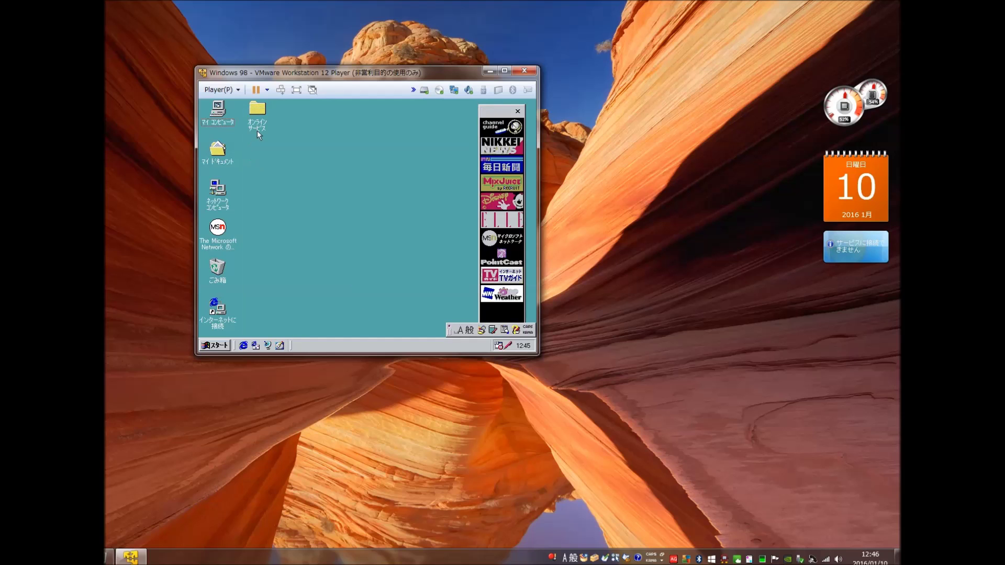
pyautogui.rightClick(266, 180)
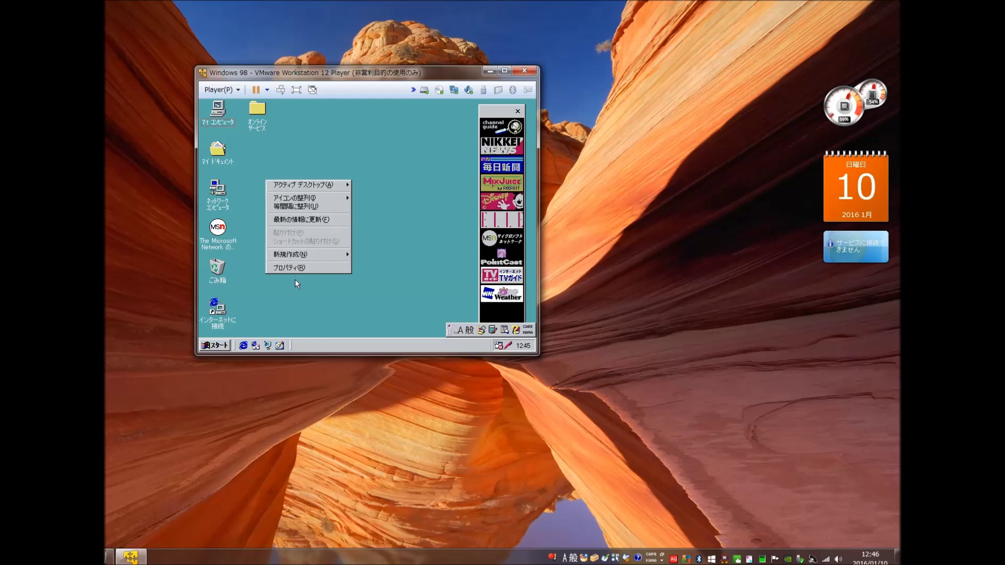
# - Dismiss the desktop menu and open Control Panel from the Start menu
pyautogui.click(250, 157)
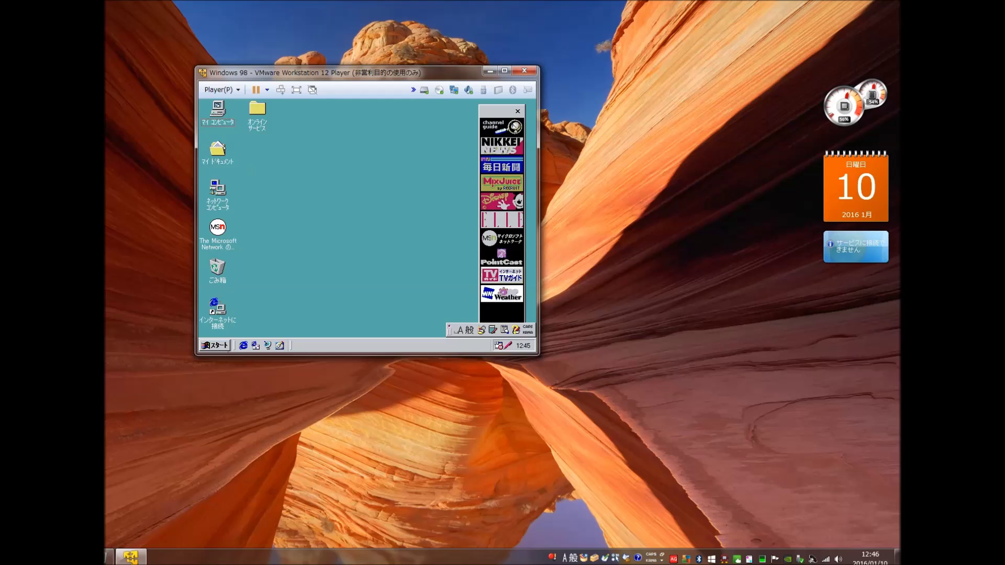
pyautogui.click(217, 345)
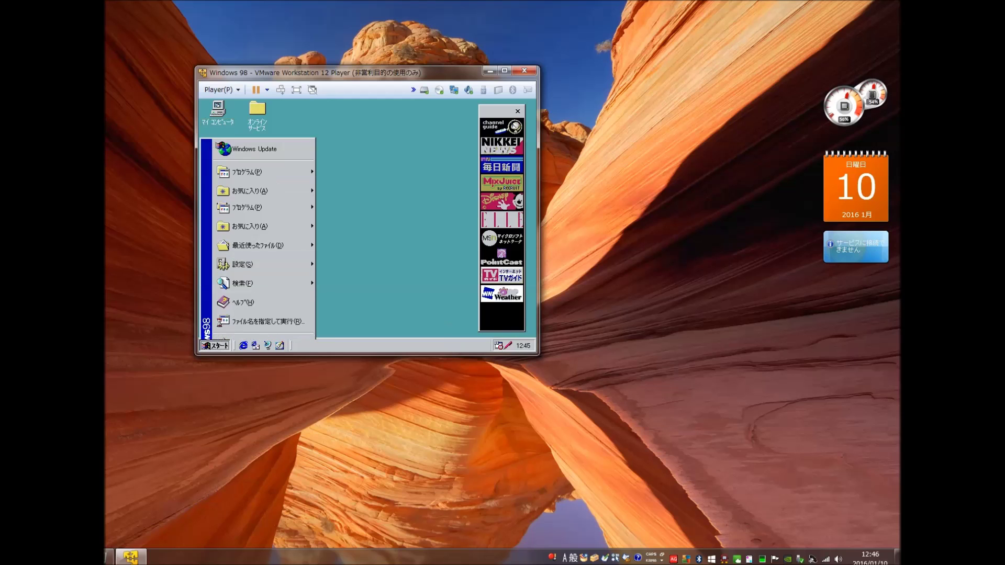
pyautogui.moveTo(310, 235)
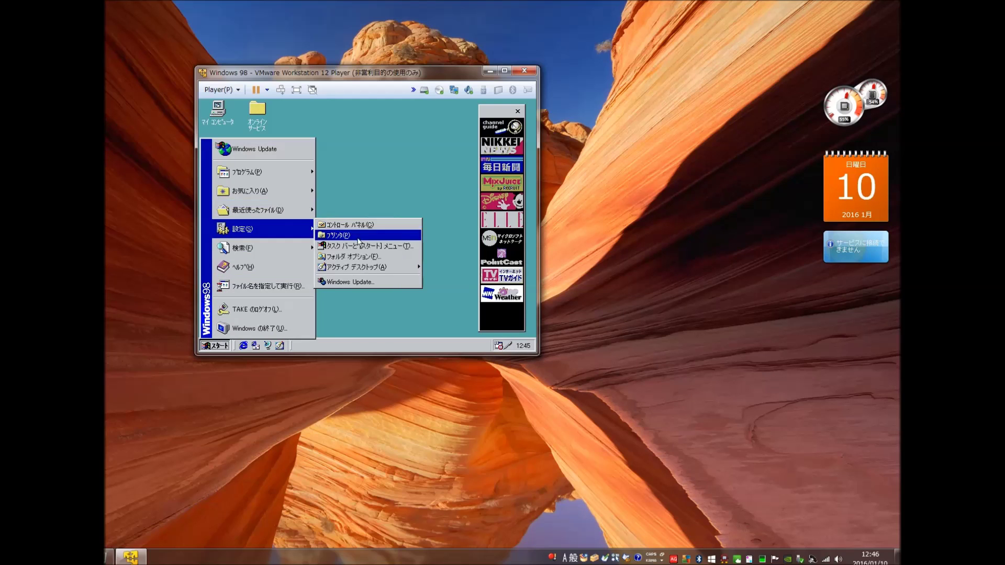
pyautogui.click(371, 226)
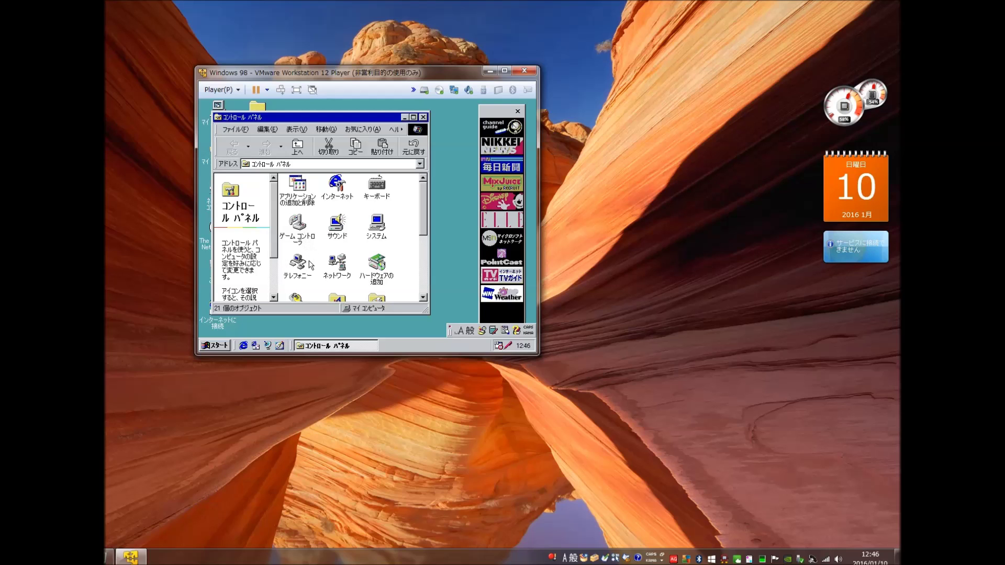
pyautogui.scroll(-3, 426, 225)
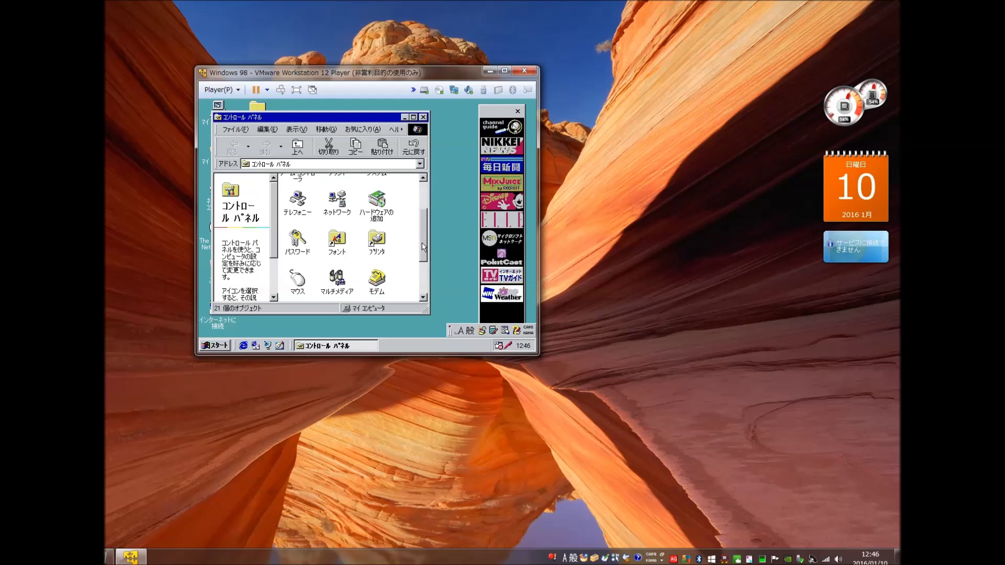
pyautogui.scroll(2, 424, 272)
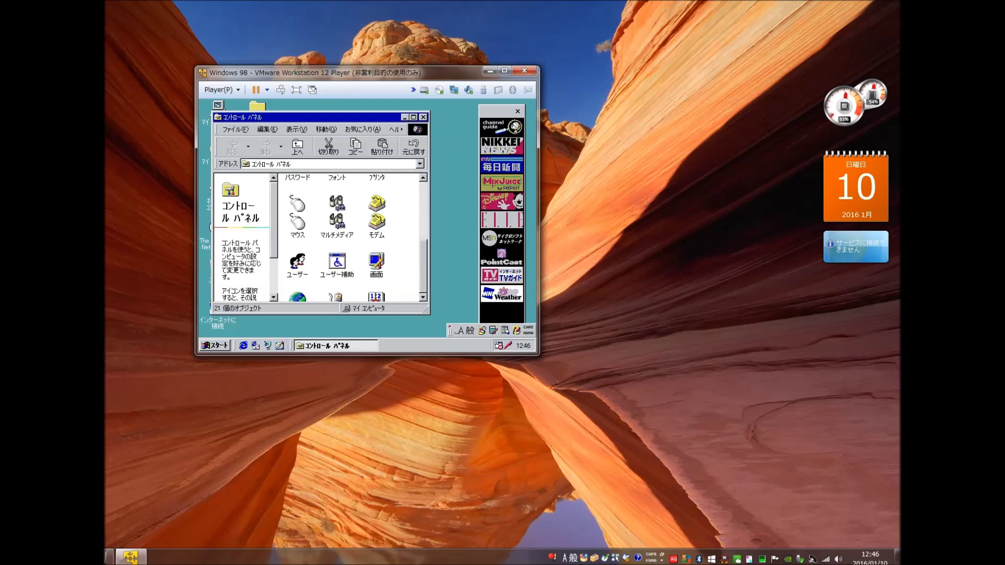
pyautogui.scroll(2, 420, 244)
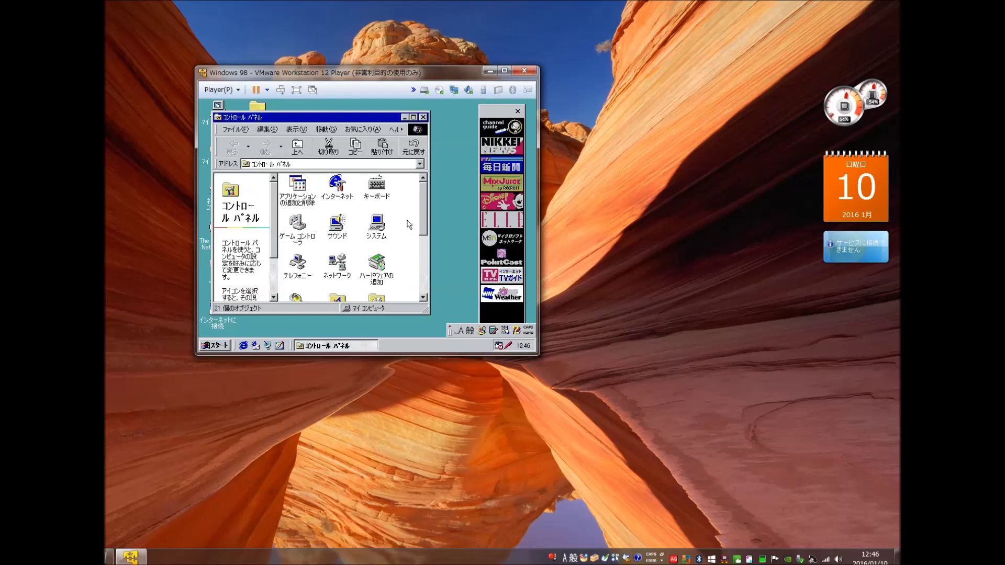
# - Play the 'Windows の起動' sound in Sound settings, cancel, and close Control Panel
pyautogui.doubleClick(344, 231)
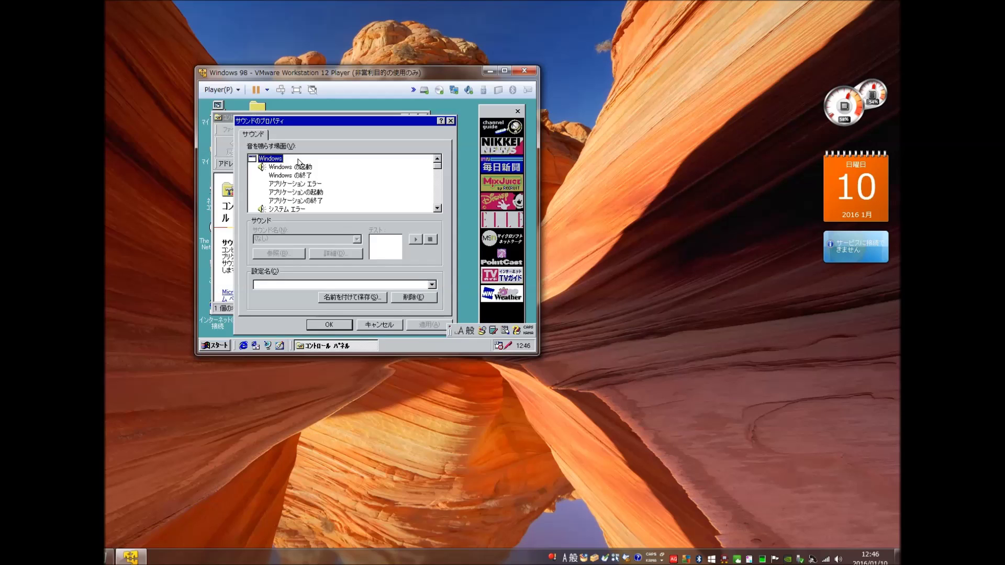
pyautogui.click(293, 175)
pyautogui.click(302, 167)
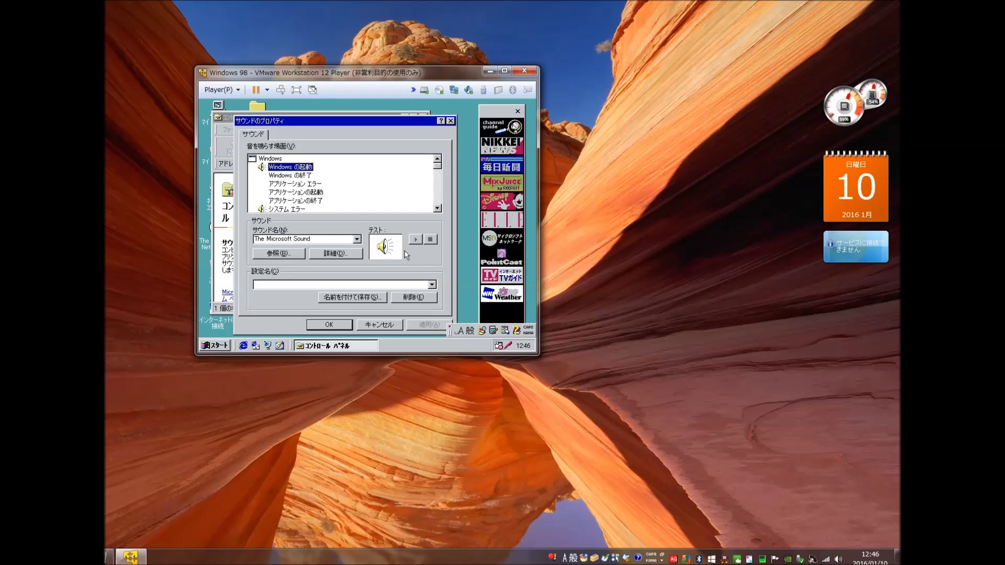
pyautogui.click(416, 240)
pyautogui.click(383, 322)
pyautogui.click(423, 117)
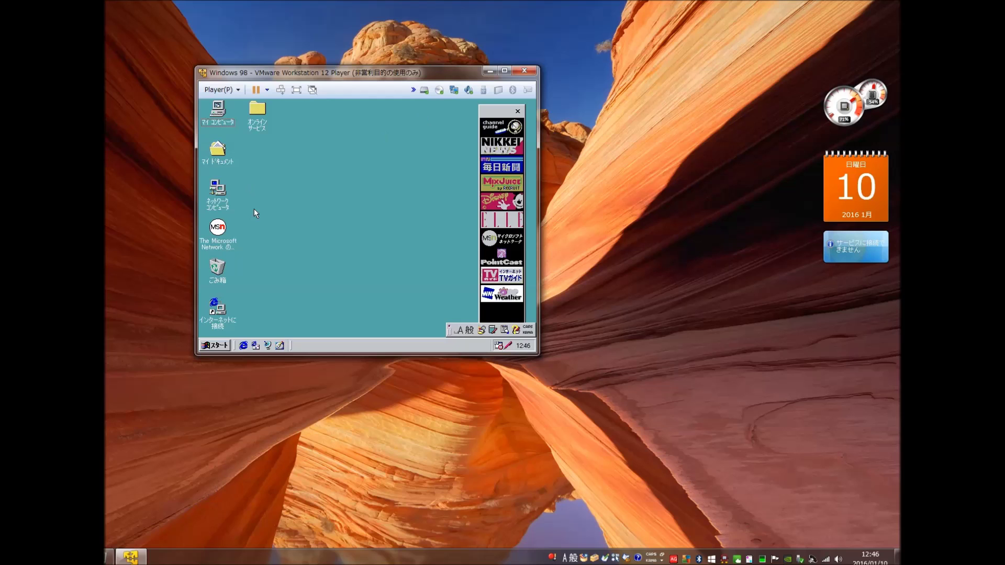
# - Start the VMware Tools install from the Player menu, allowing the CD-ROM disconnect
pyautogui.click(219, 89)
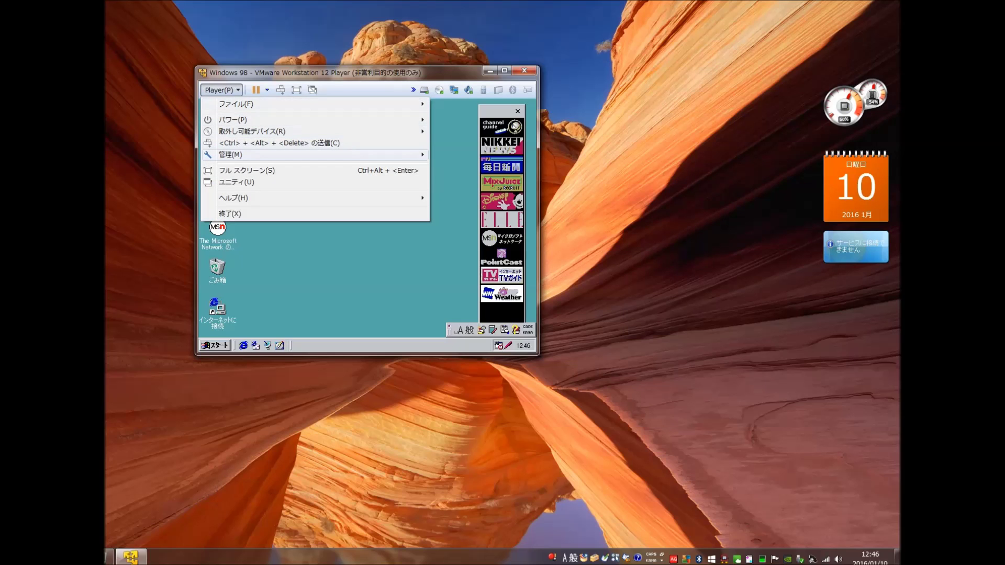
pyautogui.moveTo(231, 154)
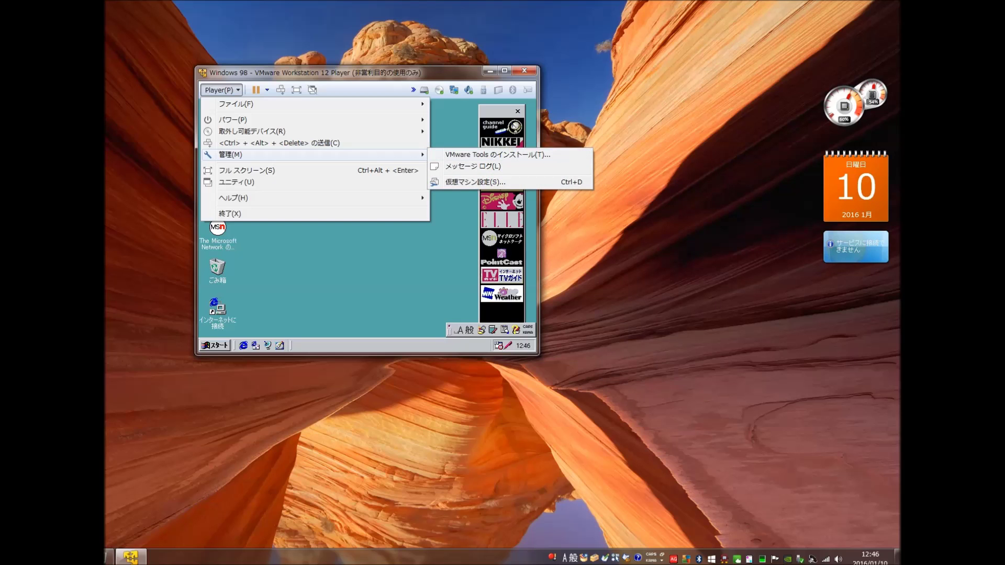
pyautogui.press('Escape')
pyautogui.press('Escape')
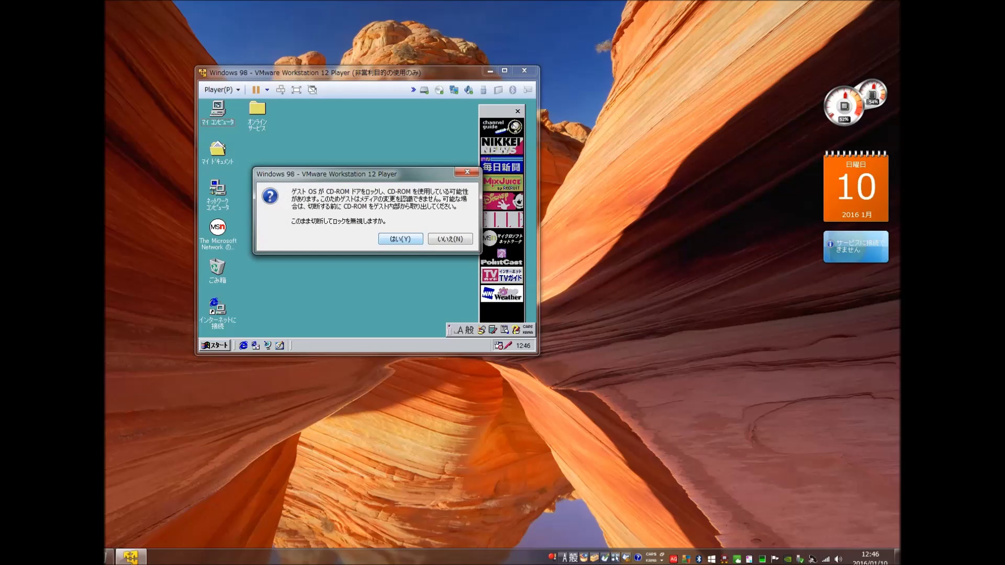
pyautogui.press('Return')
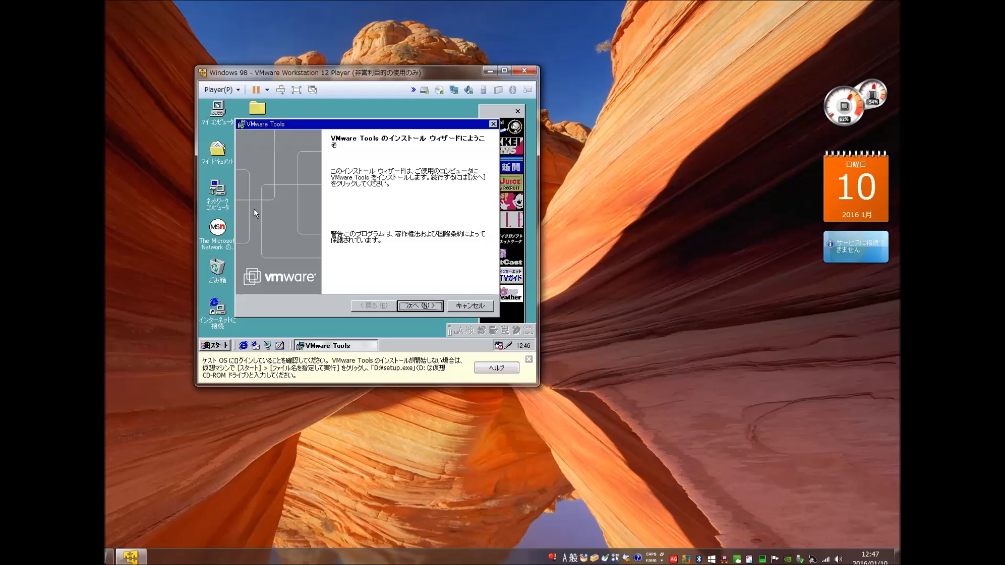
# - Run VMware Tools setup through Next, Next, Install, accepting warnings and declining the eject request
pyautogui.click(424, 313)
pyautogui.click(424, 313)
pyautogui.click(424, 311)
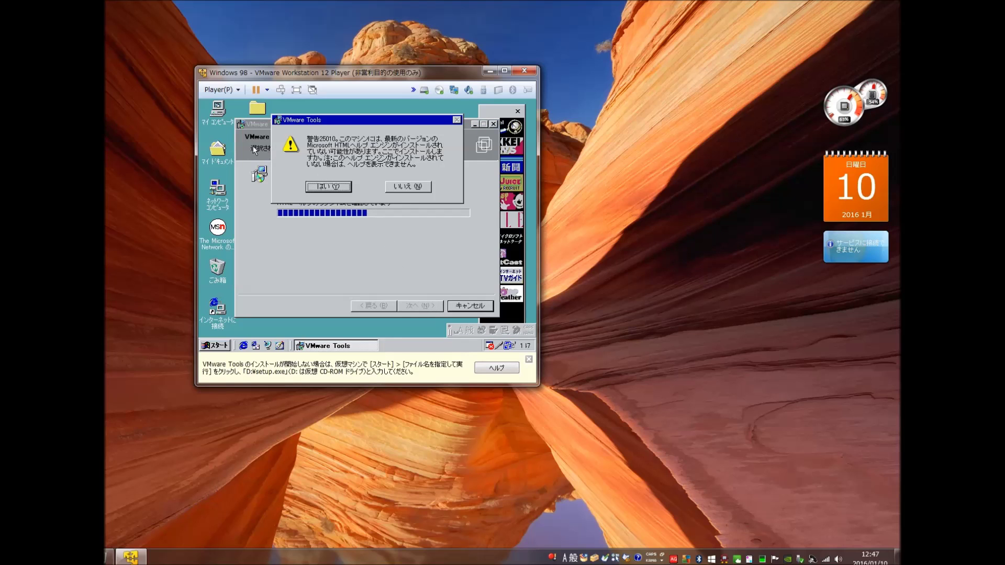
pyautogui.click(323, 184)
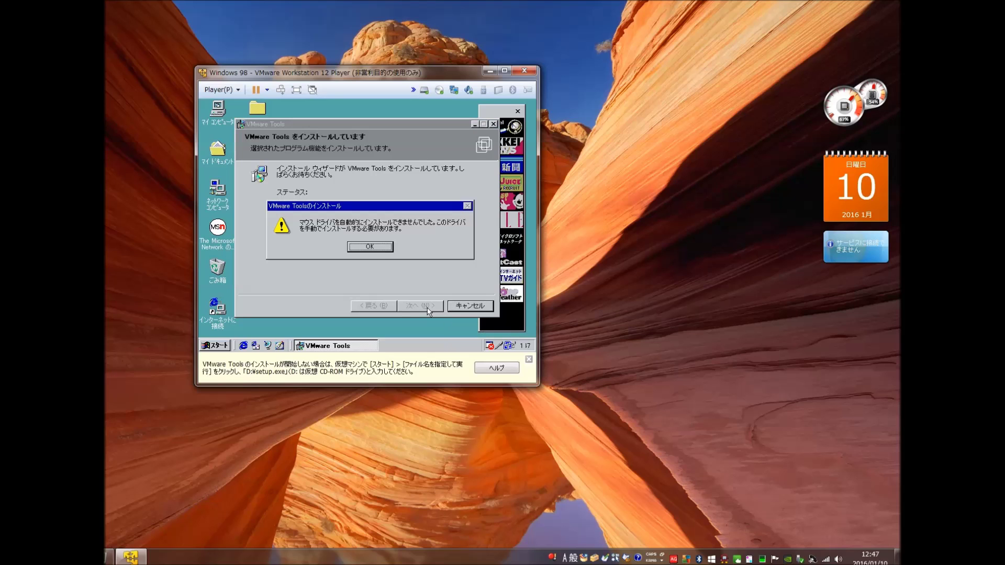
pyautogui.click(384, 248)
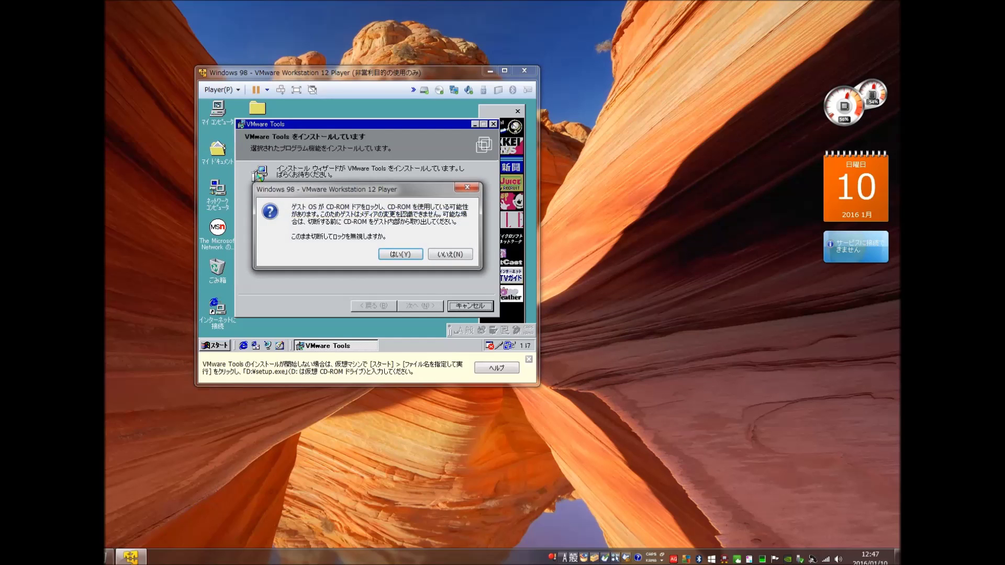
pyautogui.click(401, 254)
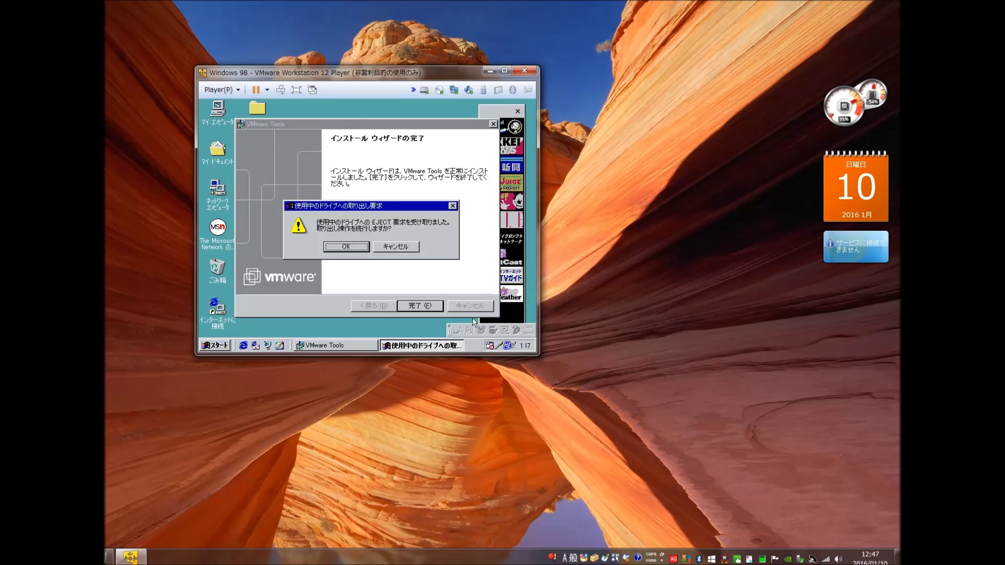
pyautogui.click(392, 246)
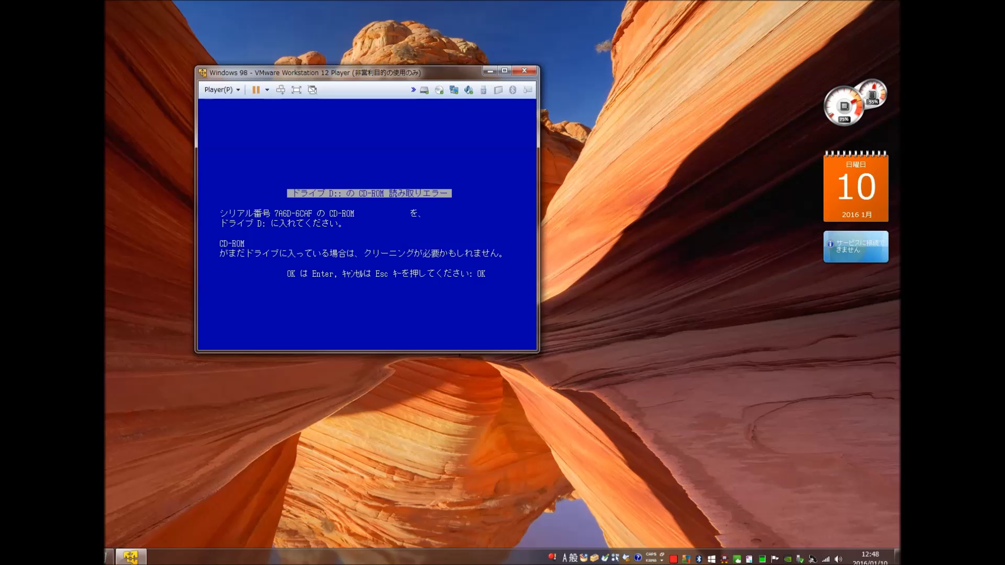
# - Dismiss the CD-ROM error, click 完了, restart, log on without password, close Welcome
pyautogui.press('Return')
pyautogui.press('Return')
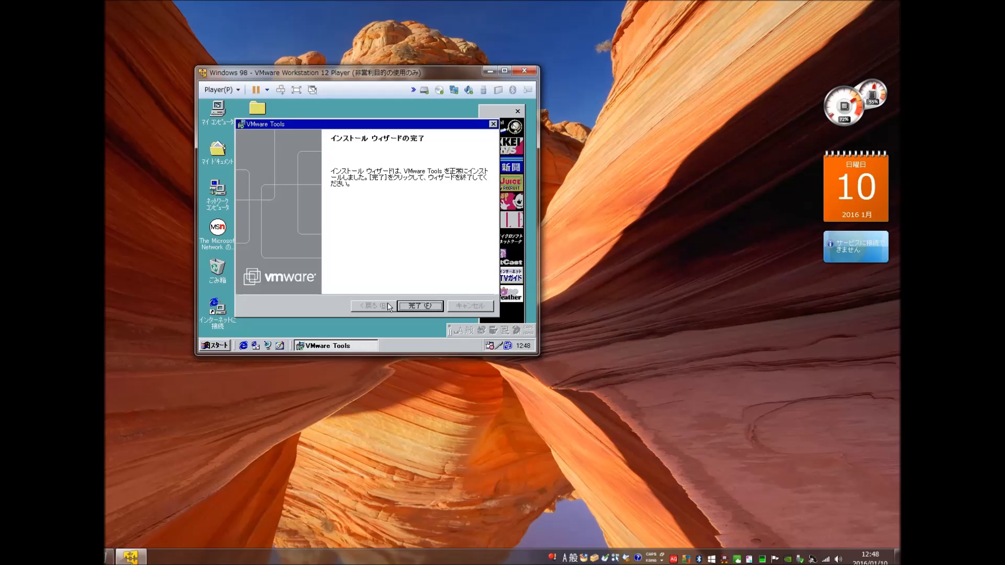
pyautogui.click(437, 309)
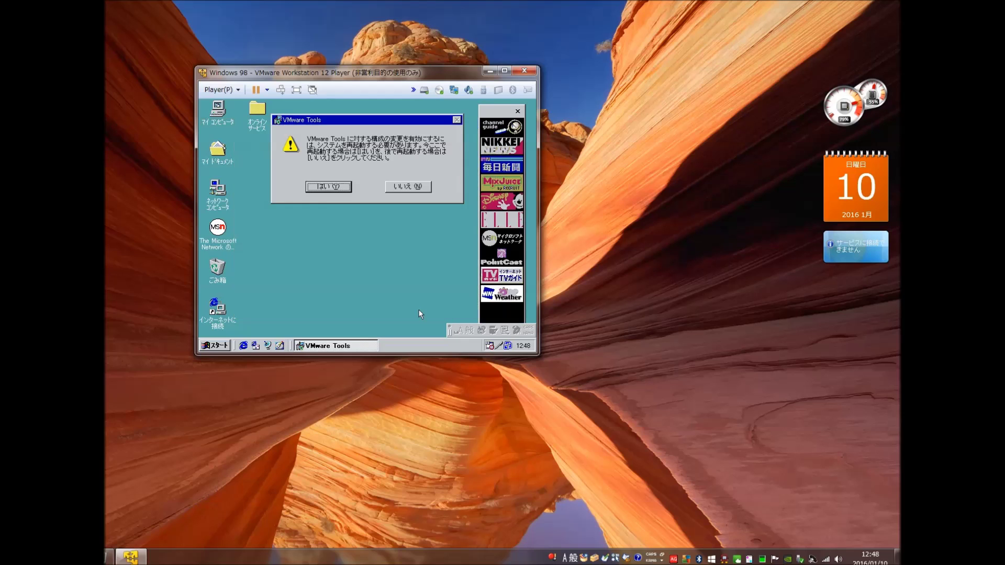
pyautogui.click(316, 184)
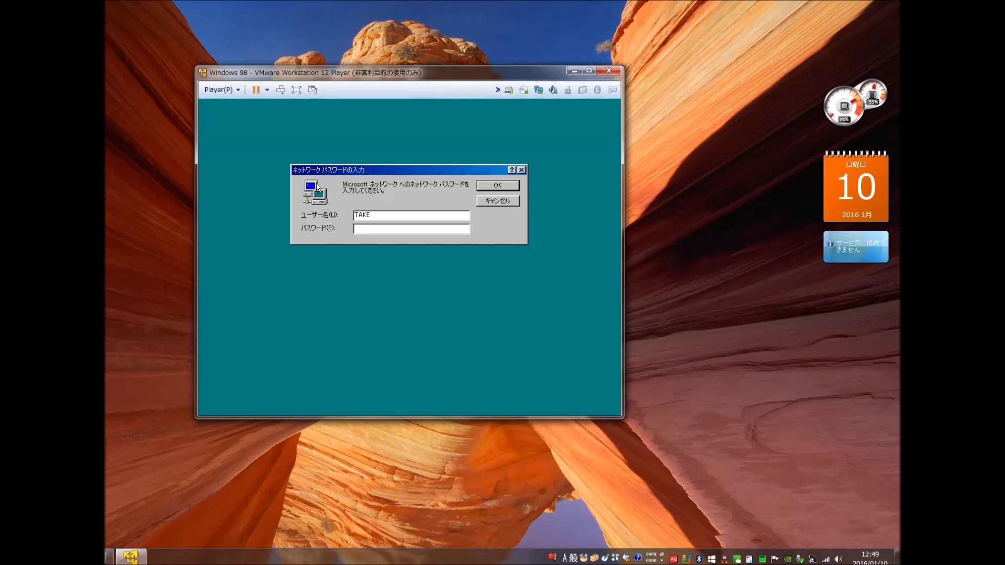
pyautogui.press('Return')
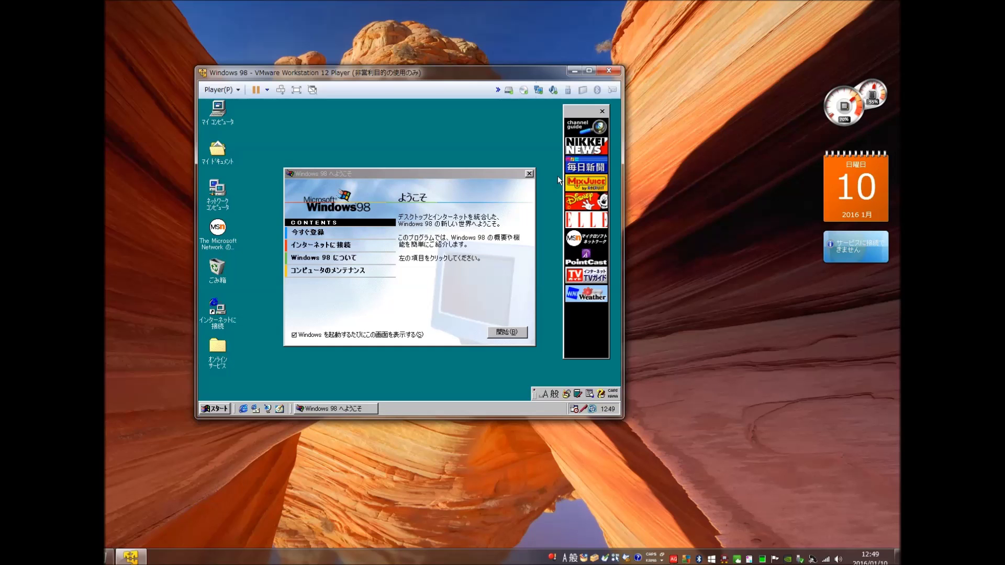
pyautogui.click(529, 174)
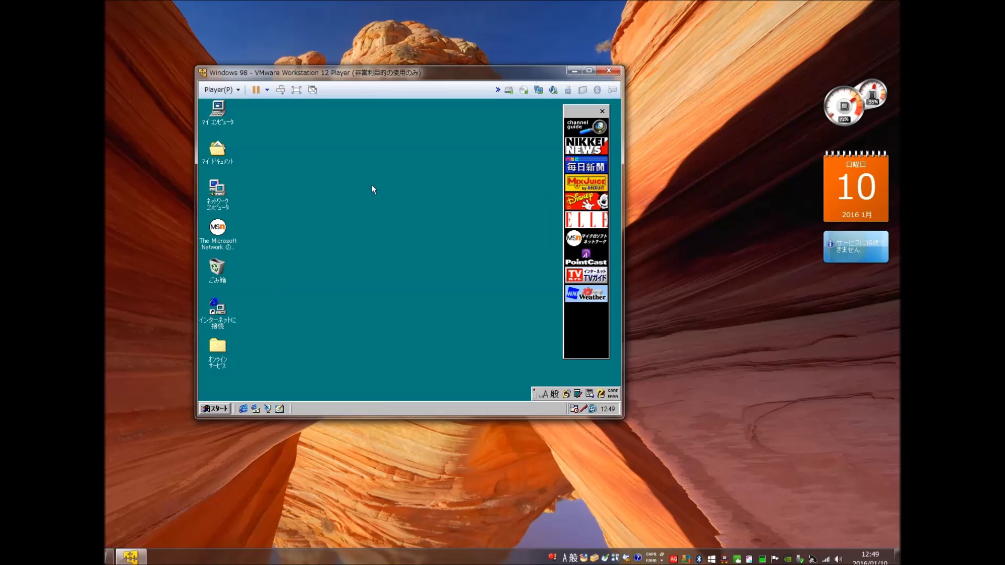
# - Set the guest display to 1024 x 768 True Color in Display Properties and keep it
pyautogui.rightClick(339, 229)
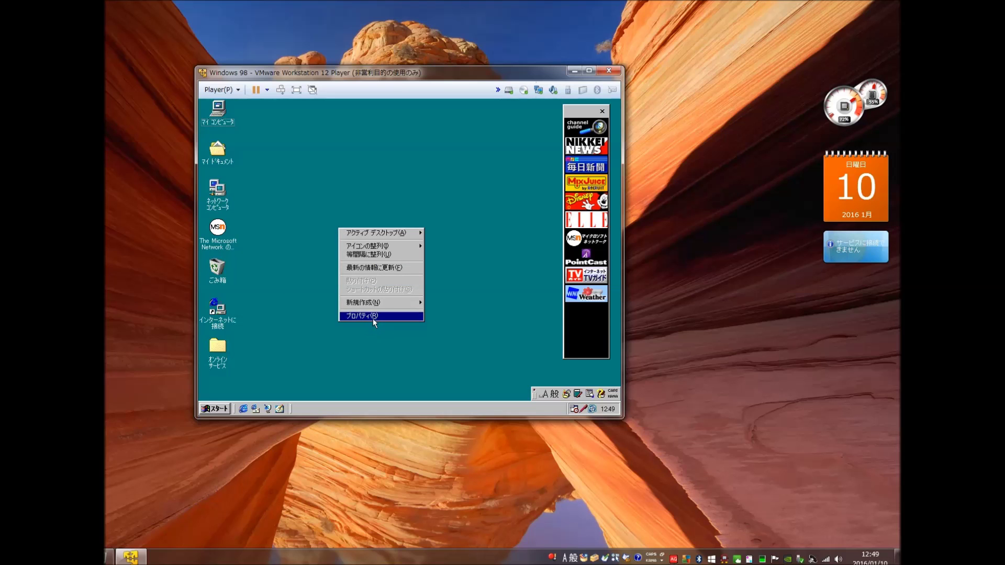
pyautogui.click(373, 318)
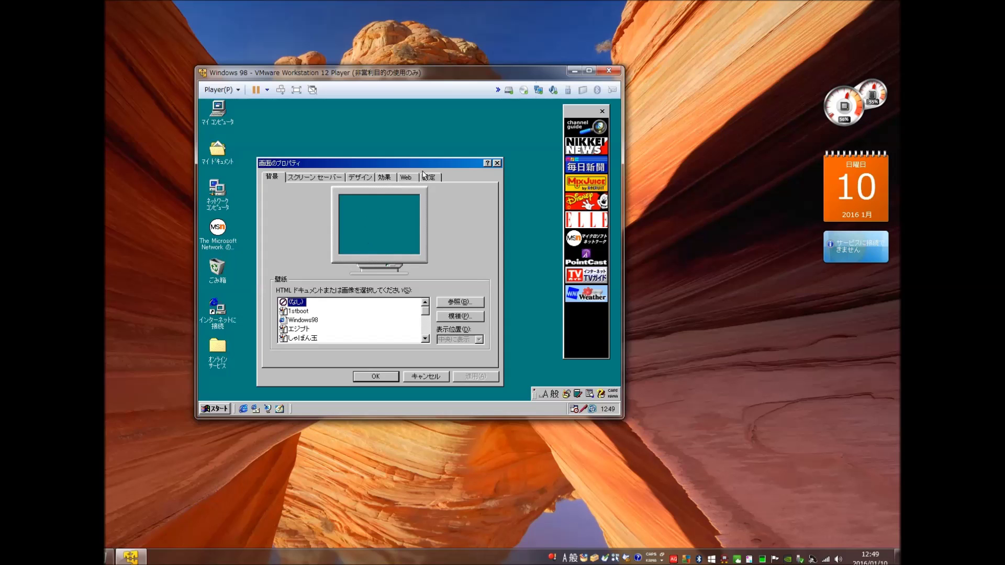
pyautogui.click(428, 177)
pyautogui.click(365, 319)
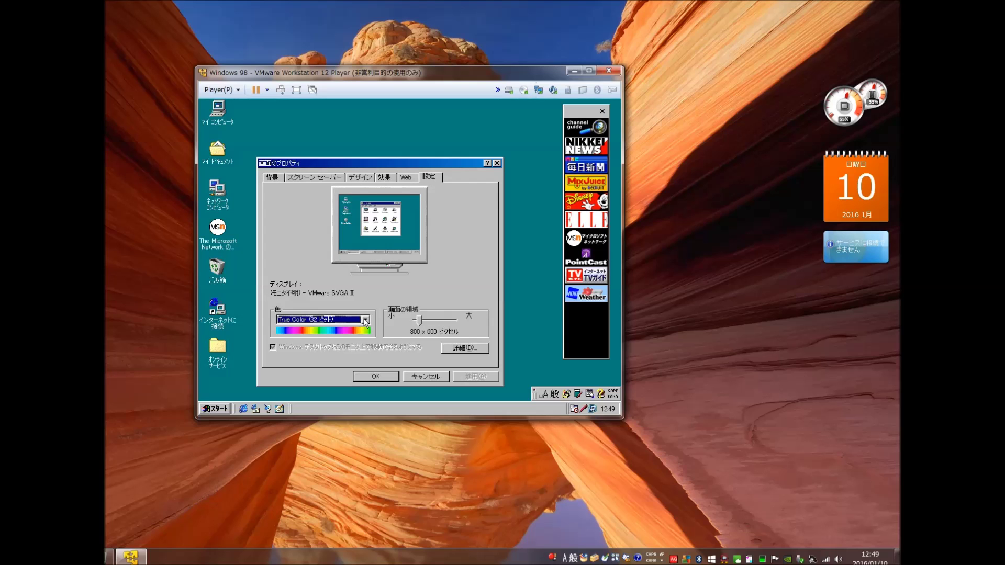
pyautogui.click(365, 320)
pyautogui.click(421, 322)
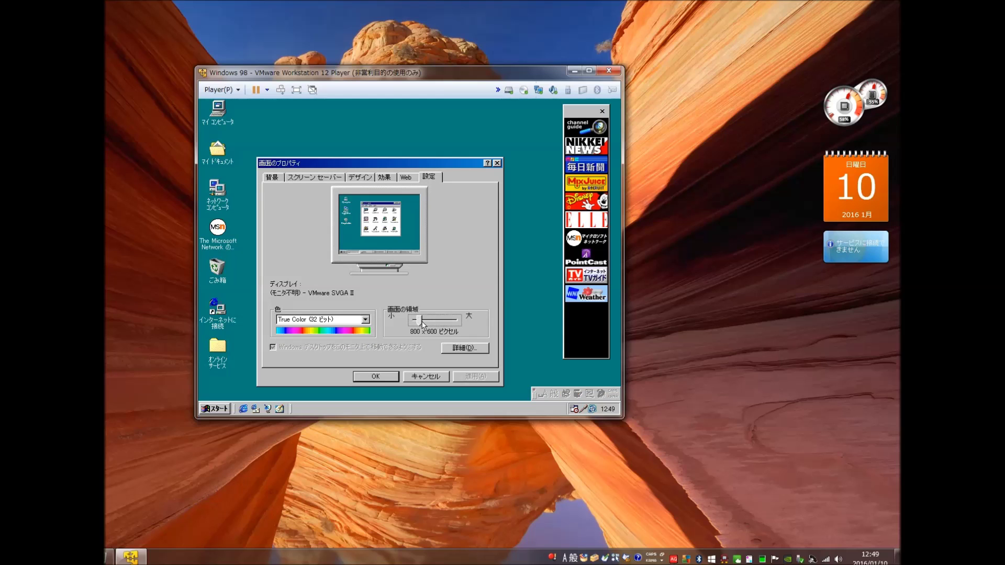
pyautogui.moveTo(423, 324)
pyautogui.mouseDown()
pyautogui.moveTo(463, 324)
pyautogui.moveTo(415, 326)
pyautogui.moveTo(427, 327)
pyautogui.mouseUp()
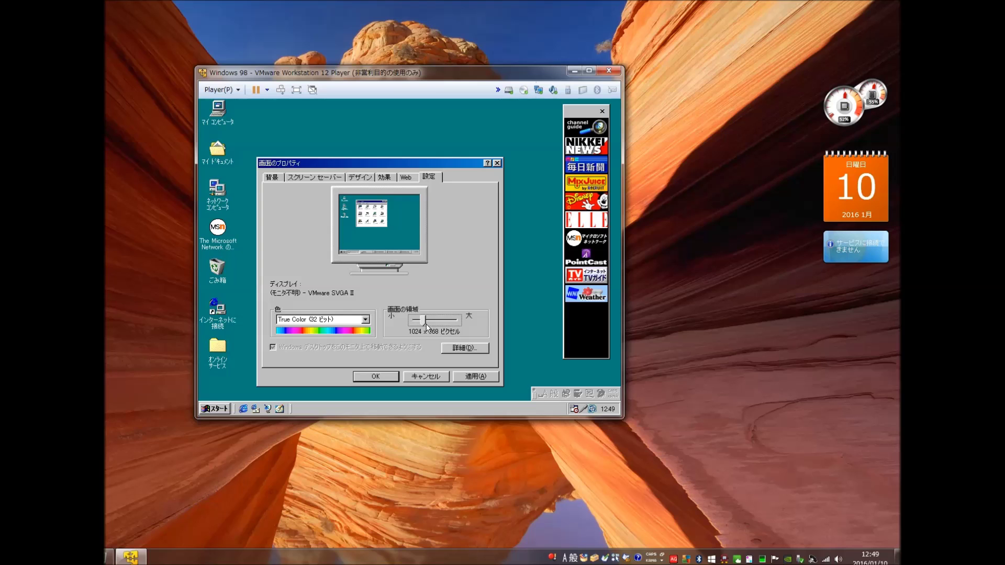
pyautogui.click(390, 378)
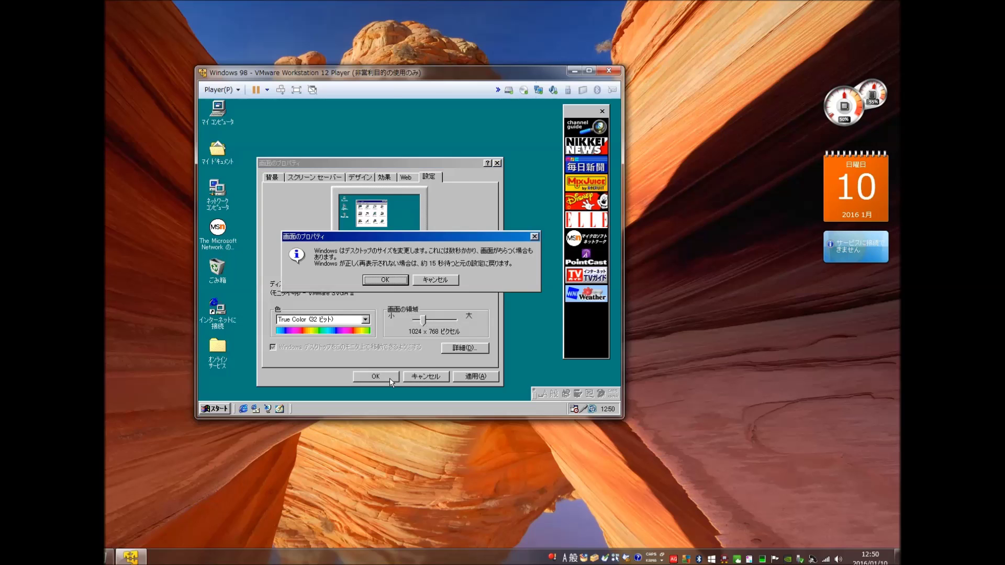
pyautogui.click(388, 281)
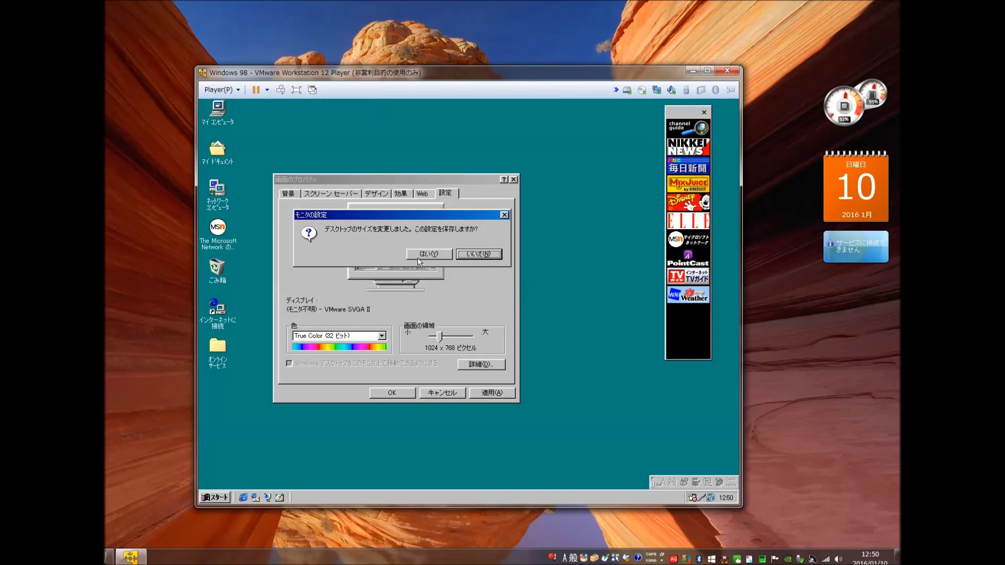
pyautogui.click(419, 255)
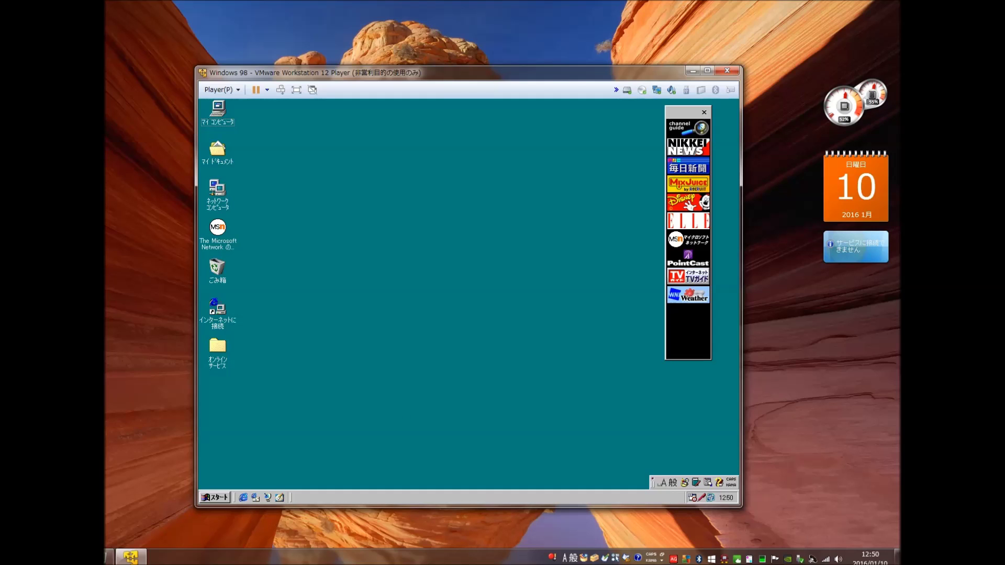
pyautogui.click(220, 500)
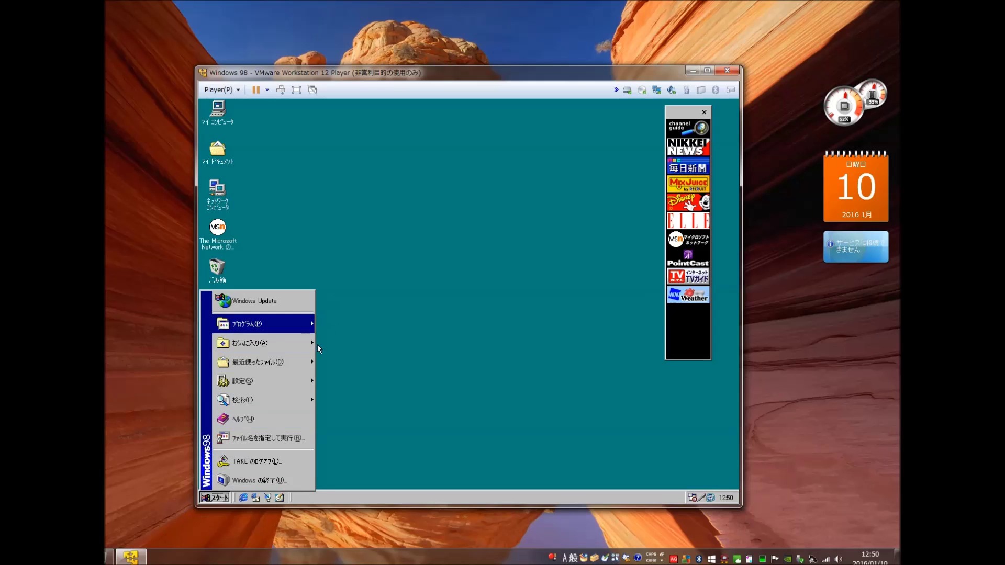
pyautogui.moveTo(293, 373)
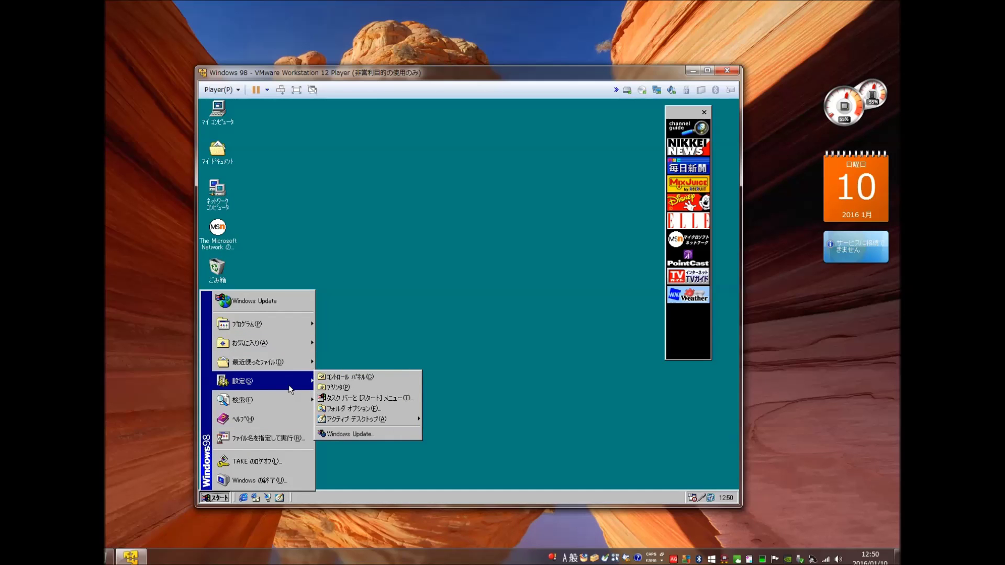
pyautogui.click(355, 380)
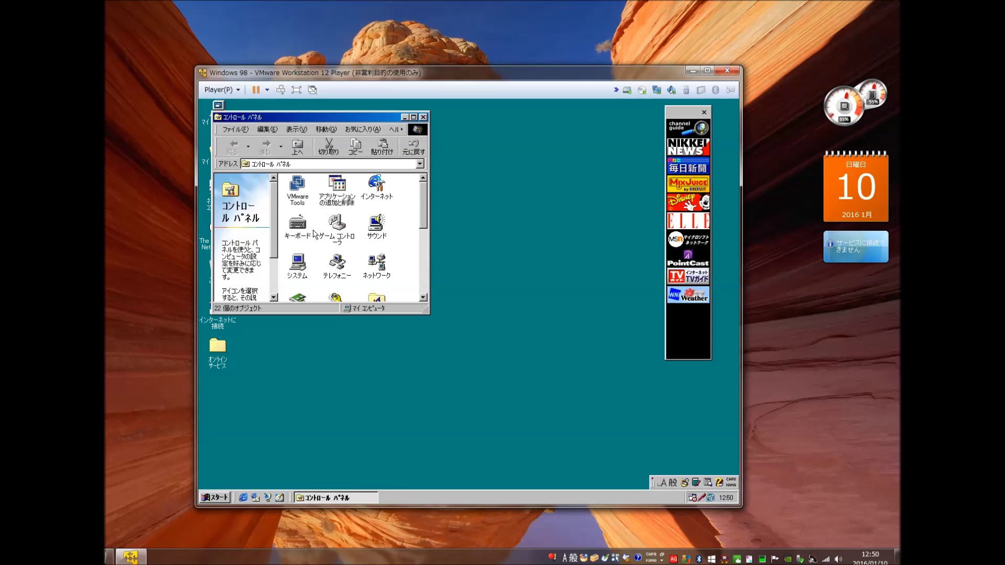
pyautogui.click(373, 230)
pyautogui.doubleClick(374, 229)
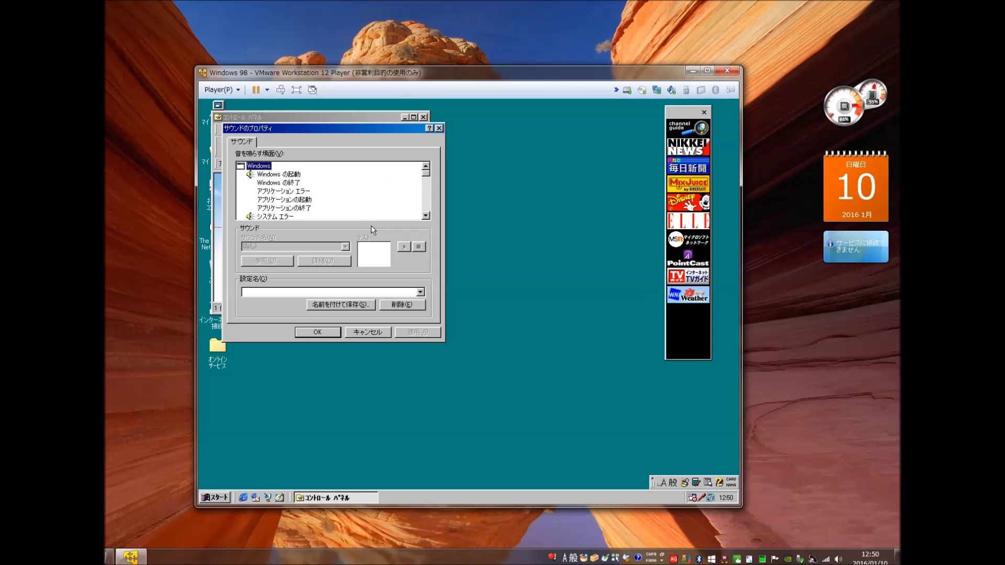
pyautogui.click(274, 176)
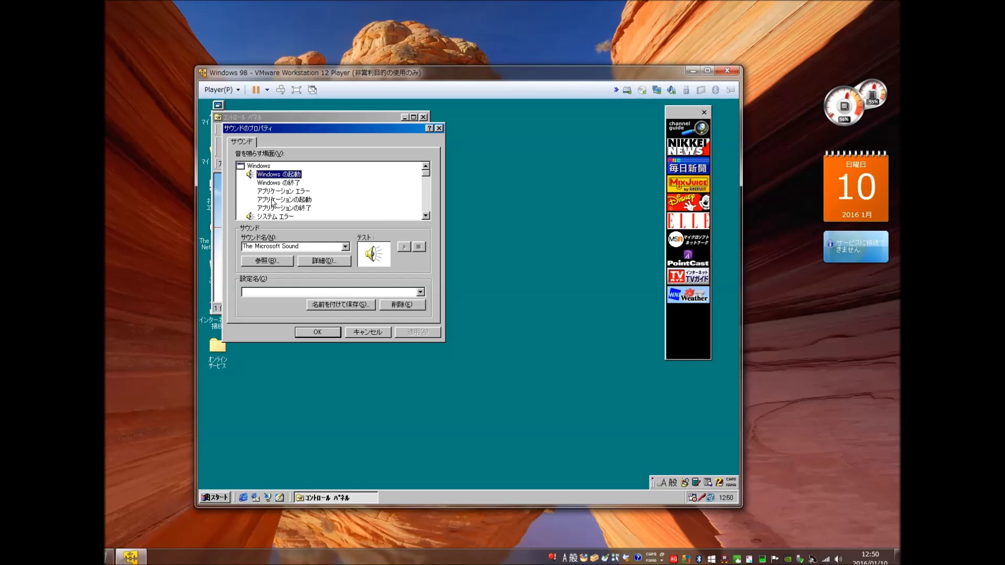
pyautogui.click(272, 216)
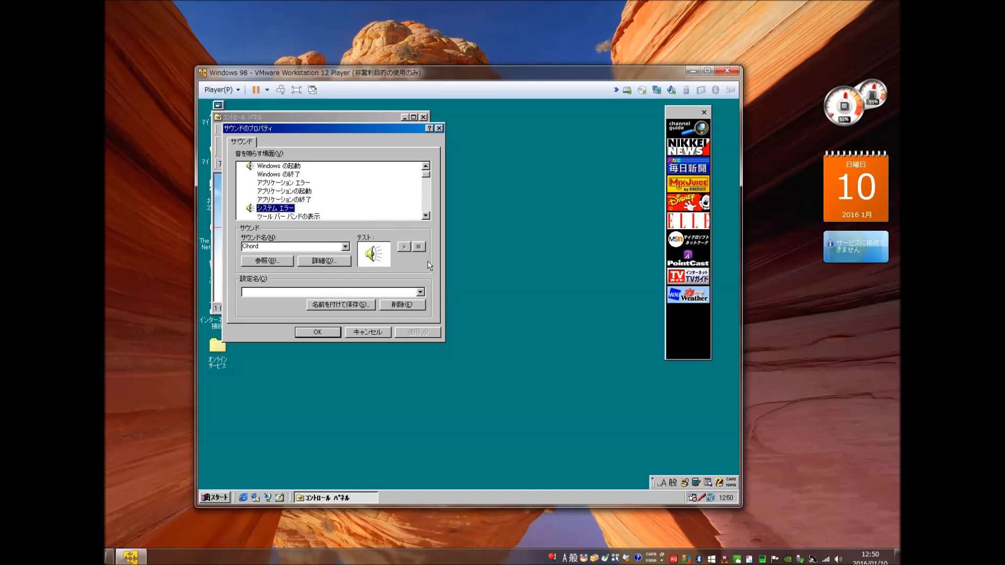
pyautogui.click(340, 332)
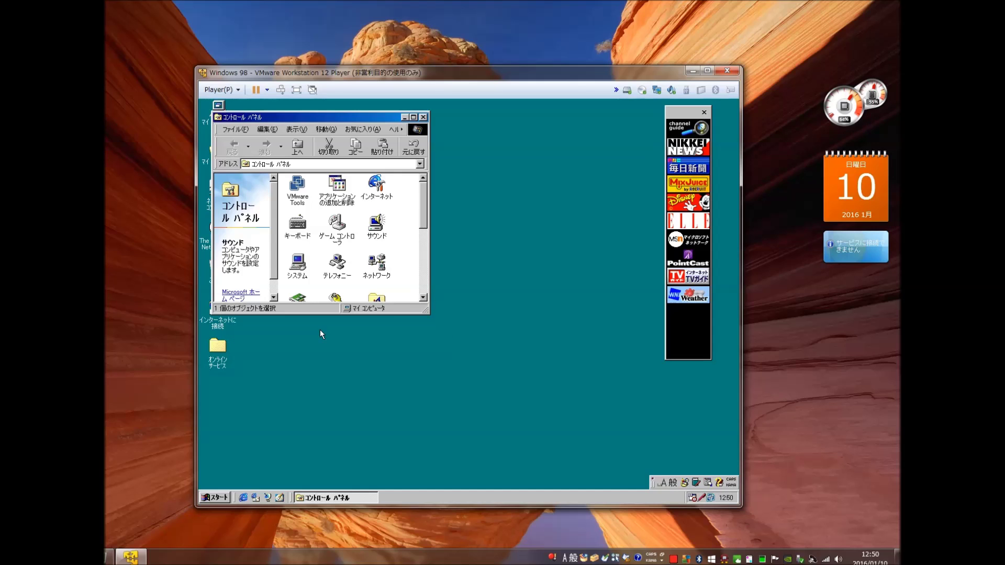
pyautogui.click(423, 117)
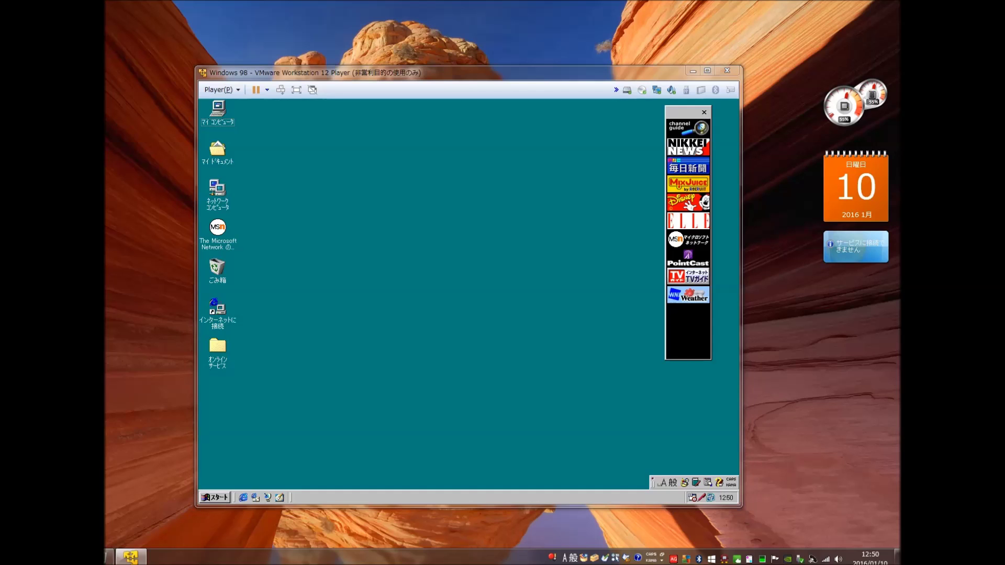
# - Drag the soundlabs012 folder from the host onto the guest desktop and open it
pyautogui.moveTo(256, 427); pyautogui.dragTo(256, 427)
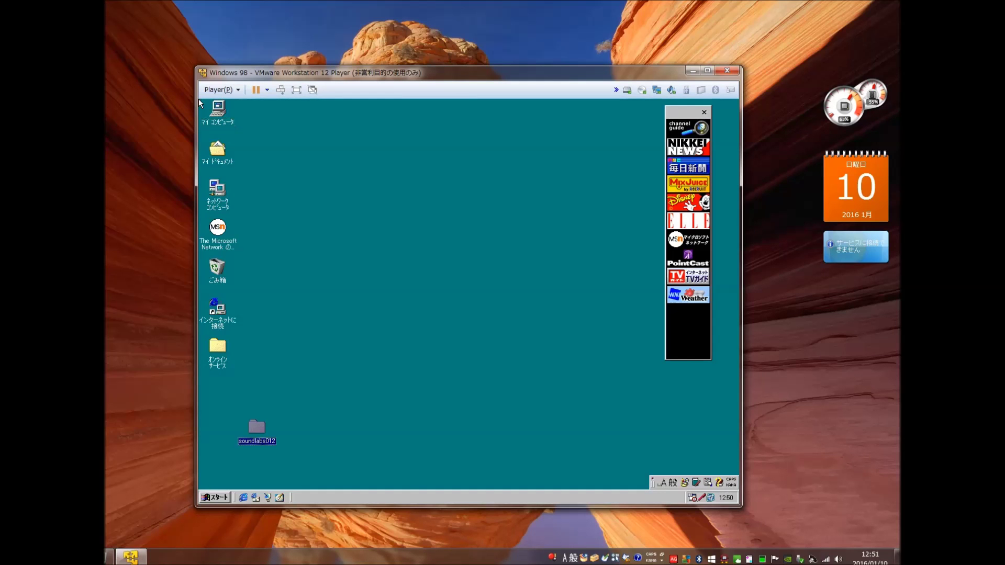
pyautogui.click(269, 428)
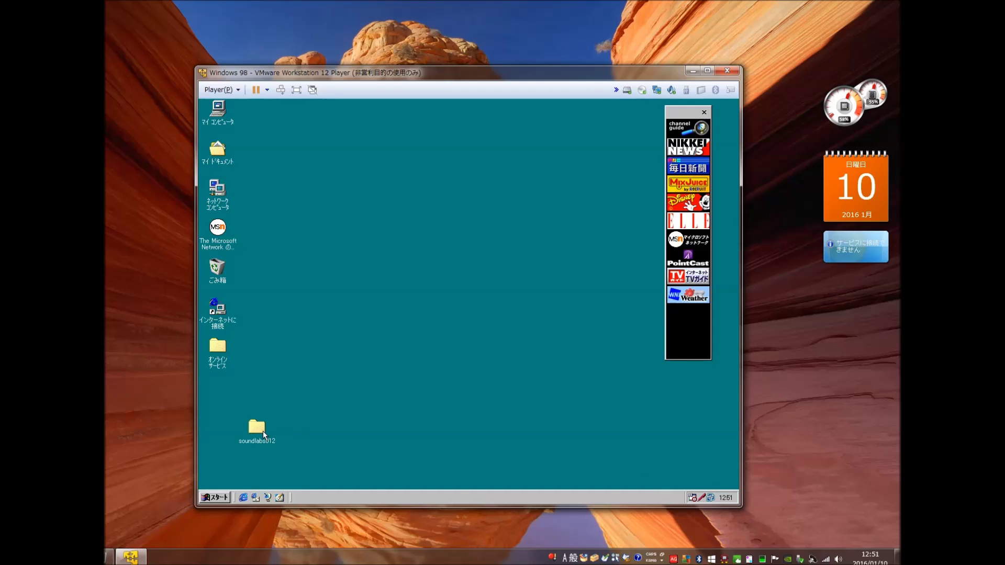
pyautogui.doubleClick(263, 431)
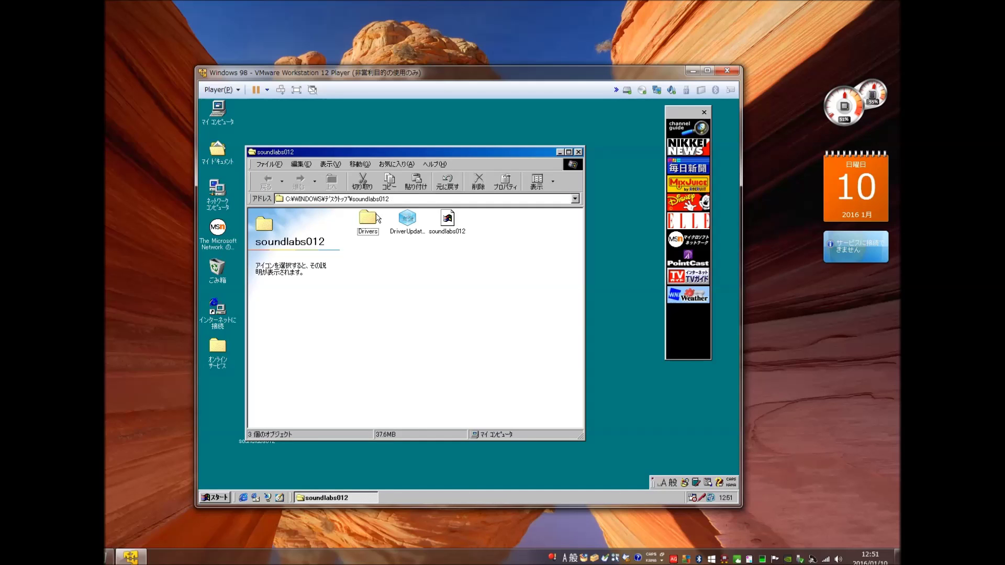
pyautogui.click(372, 218)
pyautogui.click(408, 166)
# - Select 'Show all files' on the Folder Options View tab, then Apply and OK
pyautogui.click(407, 166)
pyautogui.click(322, 165)
pyautogui.click(369, 166)
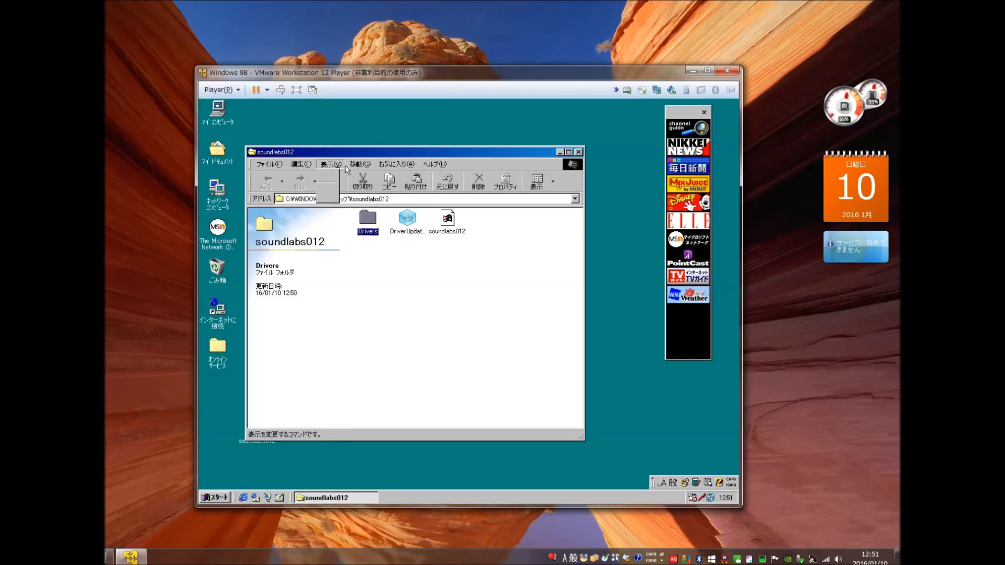
pyautogui.click(330, 165)
pyautogui.click(354, 300)
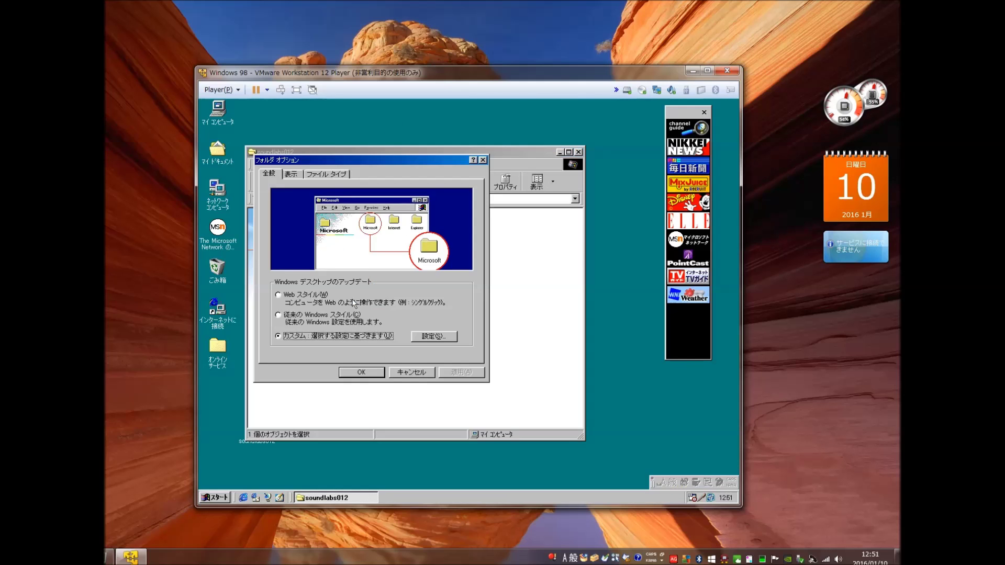
pyautogui.click(291, 175)
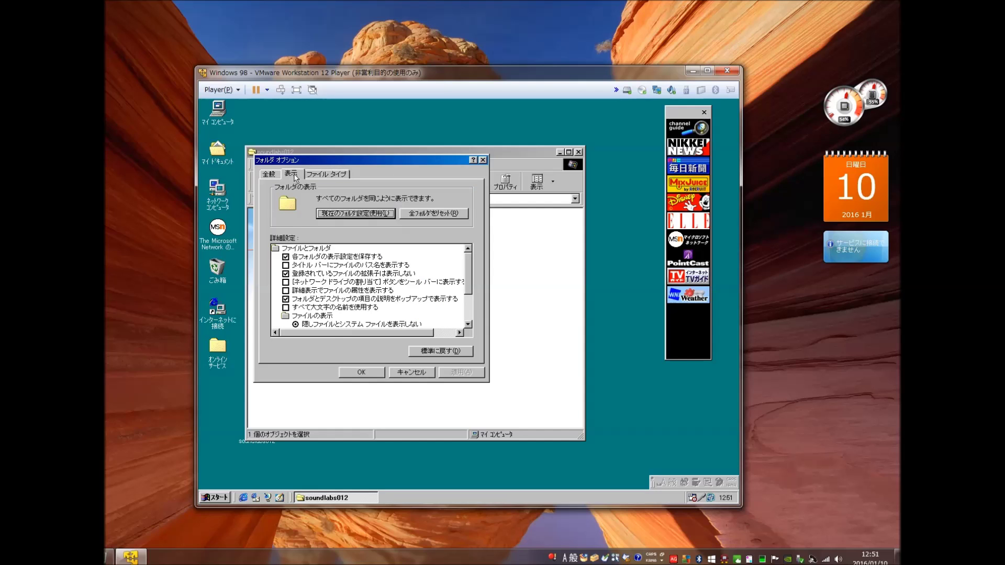
pyautogui.click(471, 324)
pyautogui.click(468, 325)
pyautogui.click(468, 324)
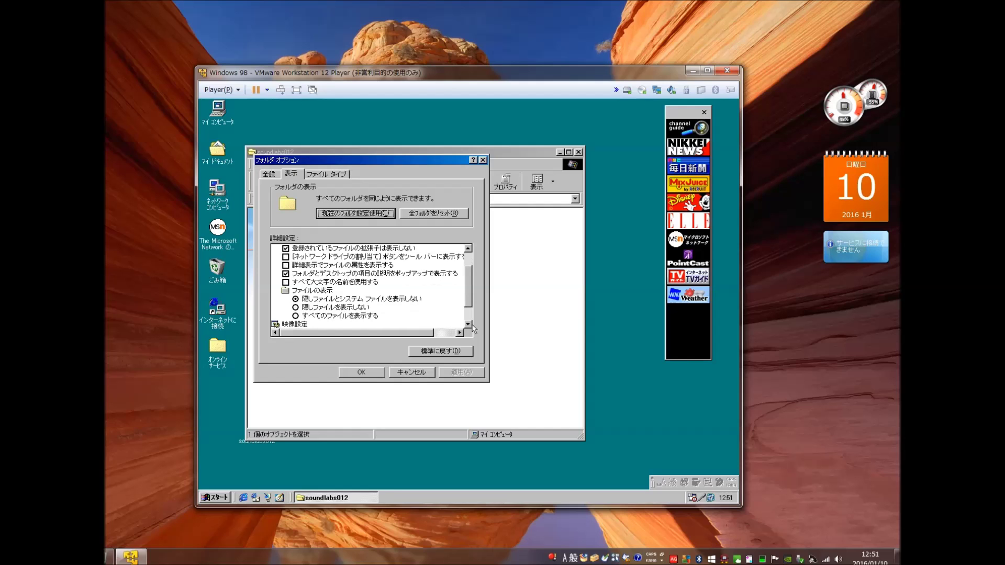
pyautogui.click(367, 317)
pyautogui.click(469, 375)
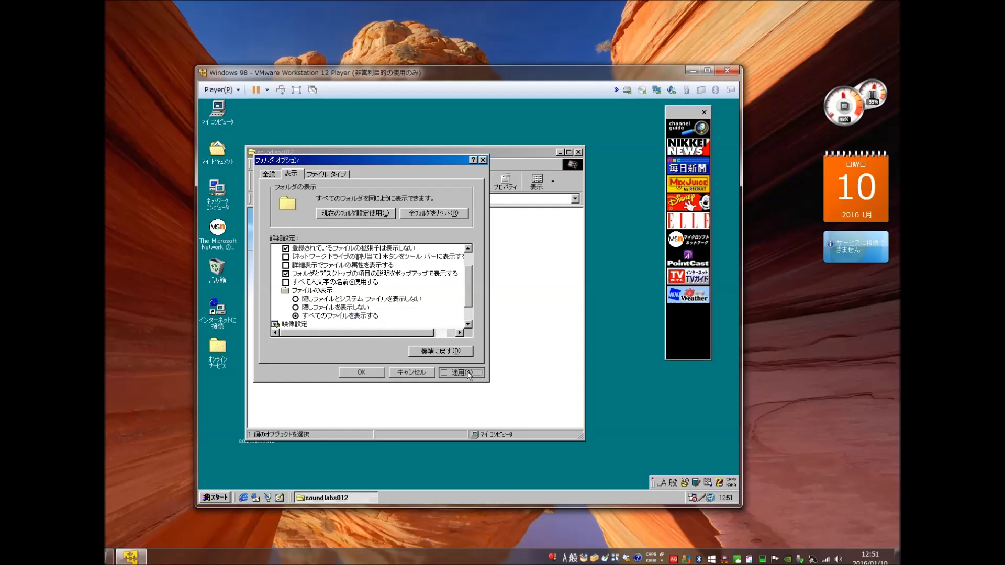
pyautogui.click(361, 373)
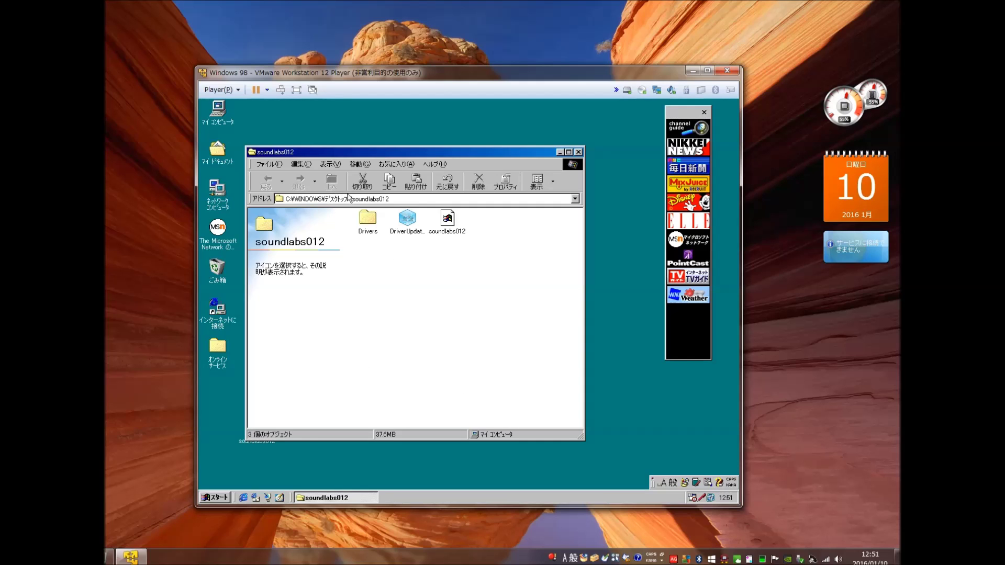
# - Open Drivers > wdmdrv, run sbsetup, and continue with 'remove and install' selected
pyautogui.doubleClick(366, 218)
pyautogui.doubleClick(447, 220)
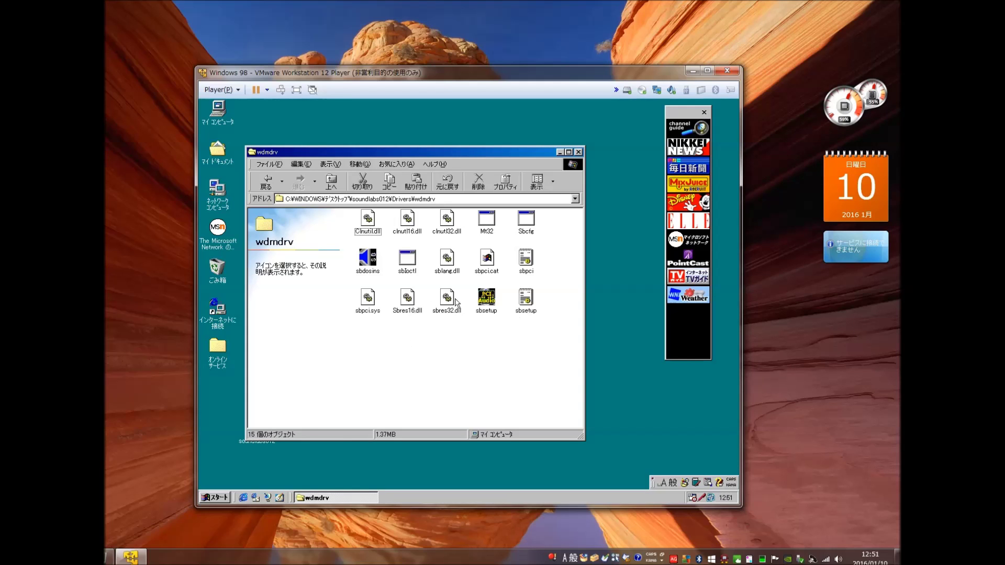
pyautogui.doubleClick(495, 300)
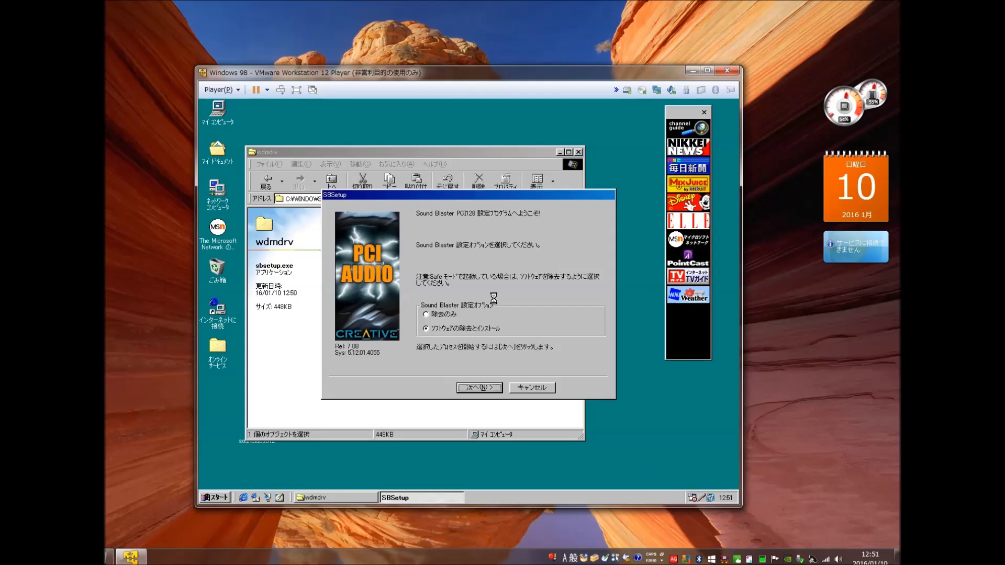
pyautogui.click(488, 389)
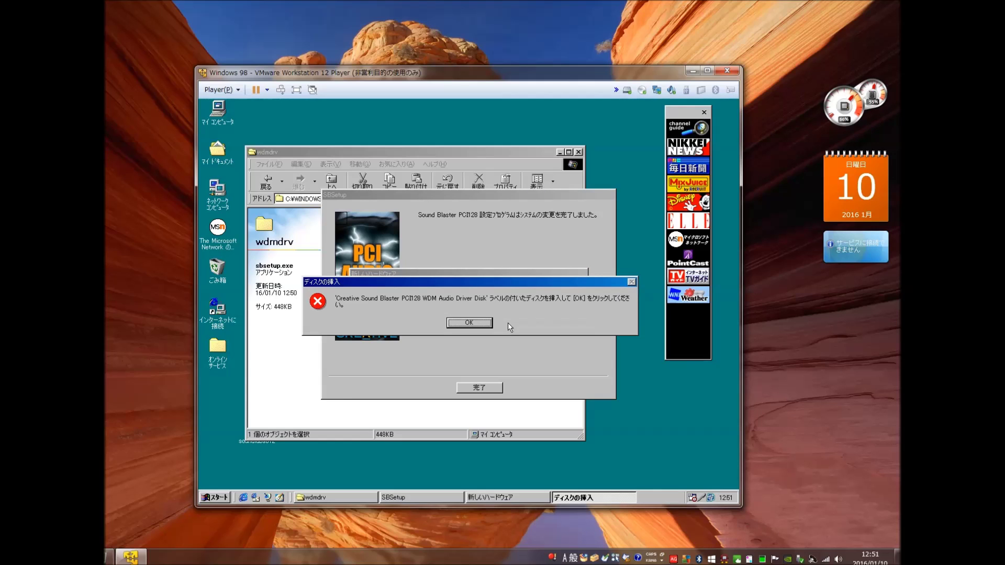
# - Dismiss the insert-disk error and browse for sbpci.cat to C:\windows\デスクトップ\soundlabs012\Drivers
pyautogui.click(485, 322)
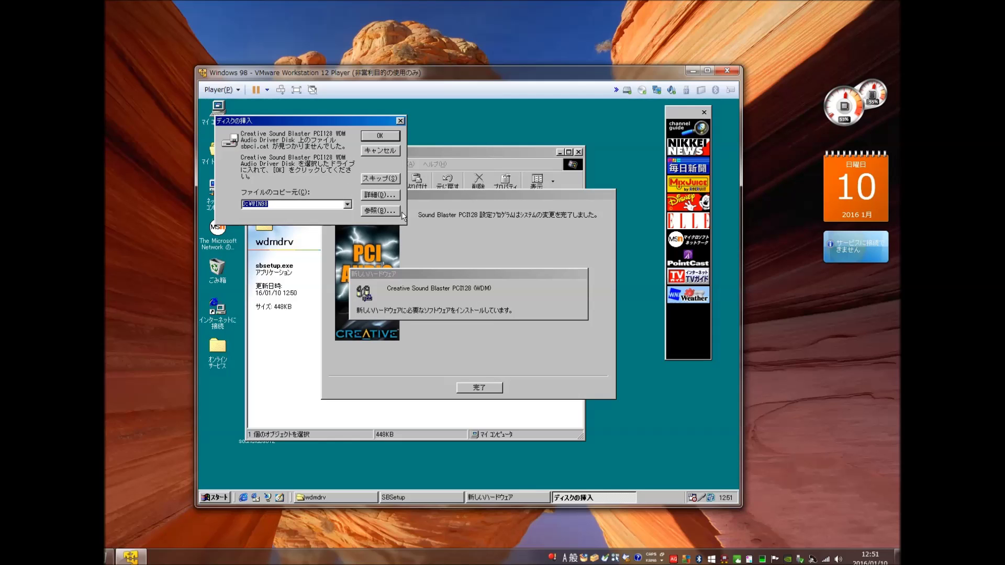
pyautogui.click(385, 211)
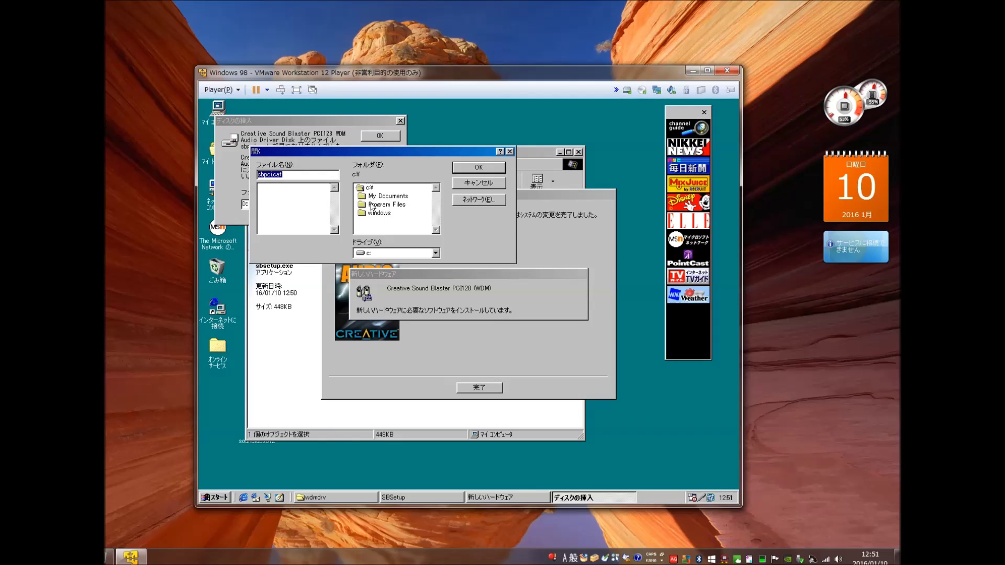
pyautogui.doubleClick(378, 213)
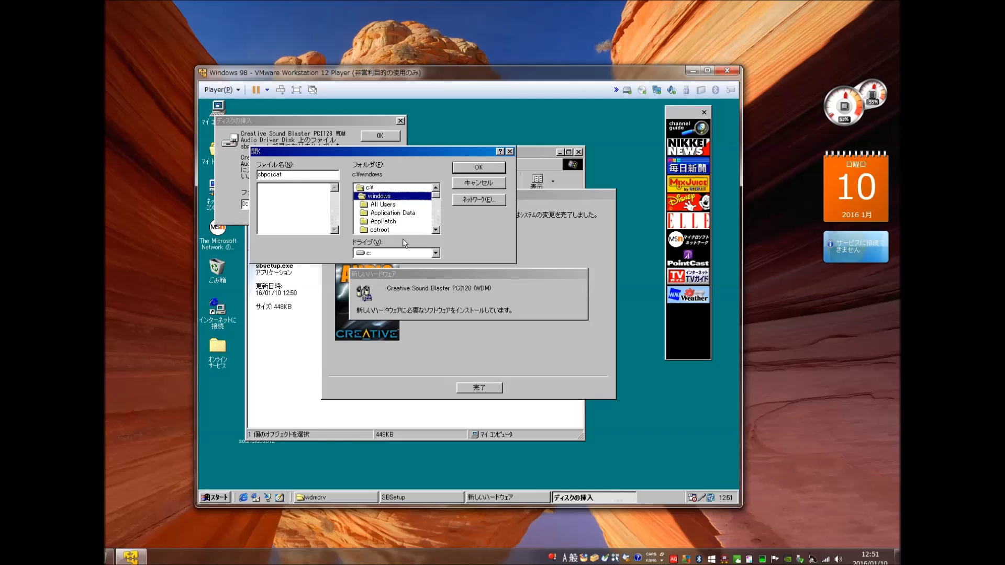
pyautogui.click(436, 230)
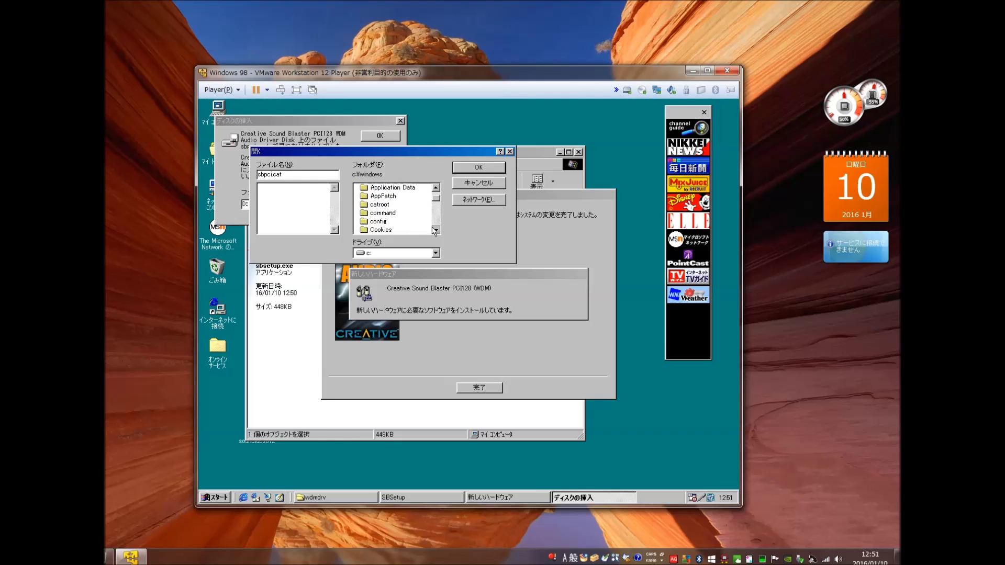
pyautogui.moveTo(434, 231); pyautogui.dragTo(434, 231)
pyautogui.doubleClick(396, 230)
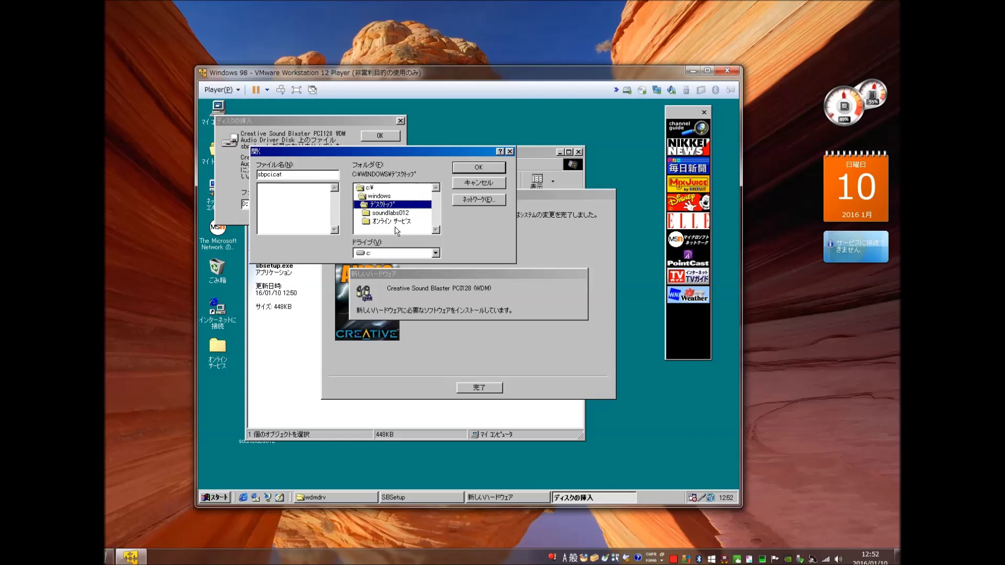
pyautogui.doubleClick(398, 214)
pyautogui.doubleClick(385, 222)
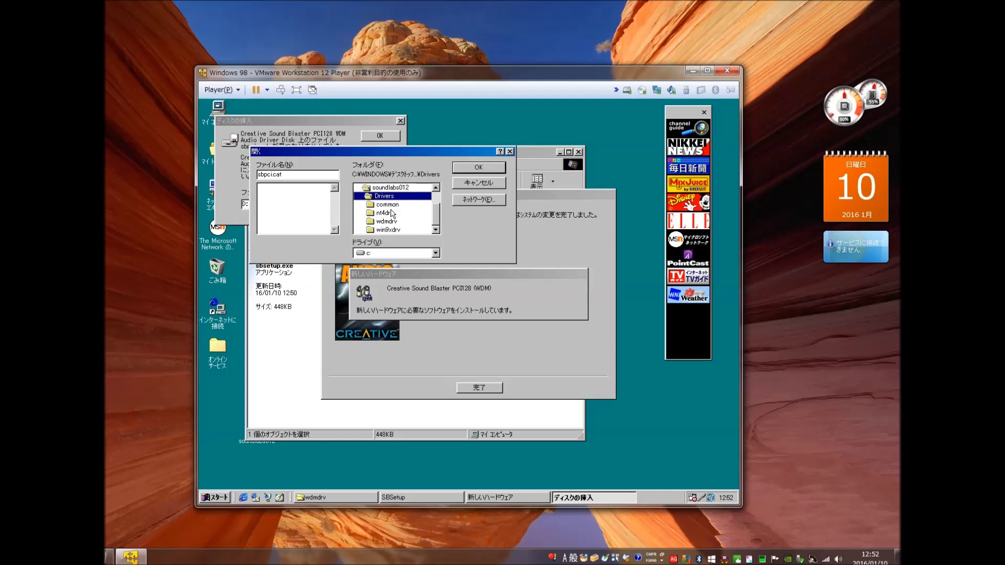
# - Check the common subfolders, then choose the wdmdrv folder as the driver source and start copying
pyautogui.doubleClick(393, 205)
pyautogui.doubleClick(384, 213)
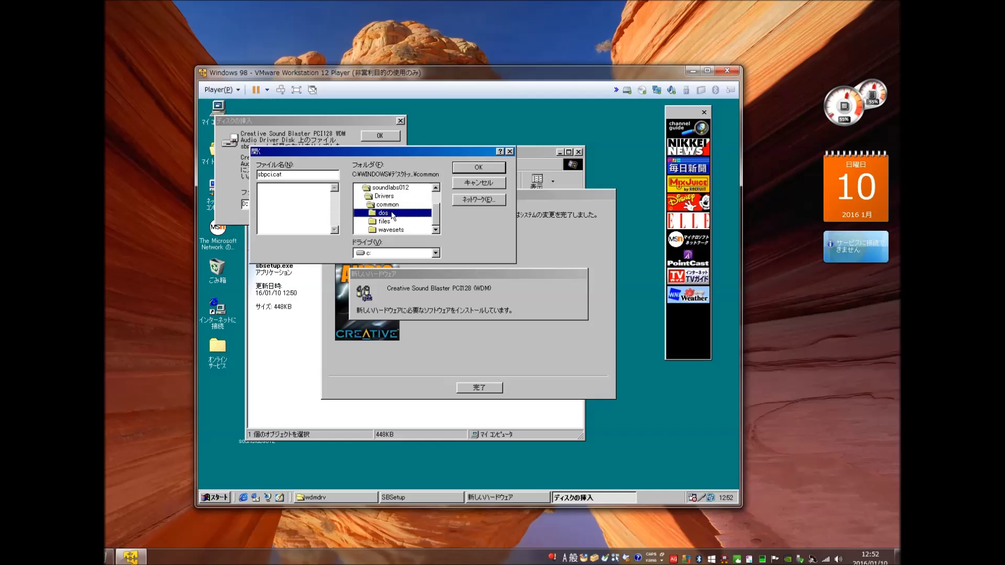
pyautogui.doubleClick(390, 222)
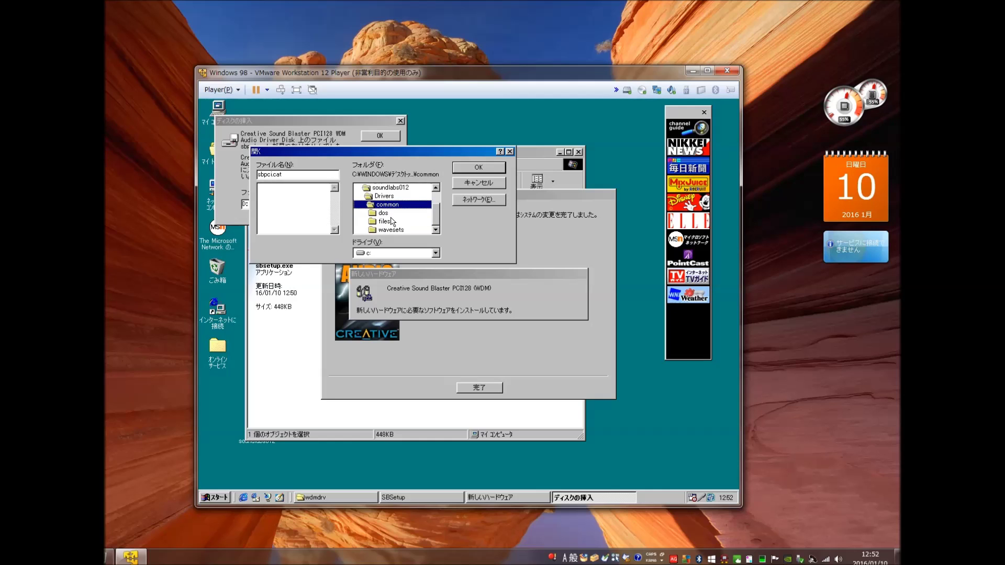
pyautogui.doubleClick(390, 223)
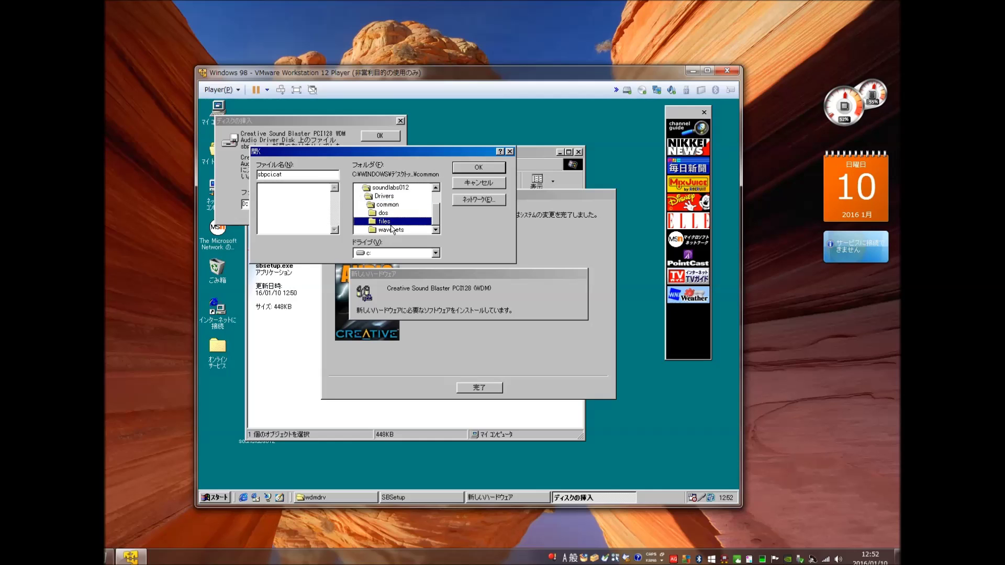
pyautogui.doubleClick(392, 226)
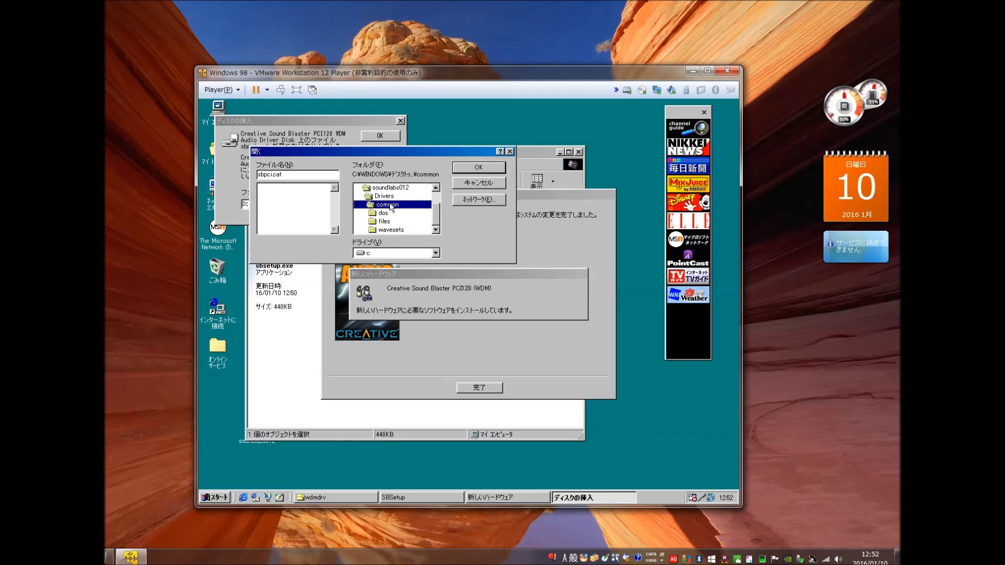
pyautogui.doubleClick(390, 197)
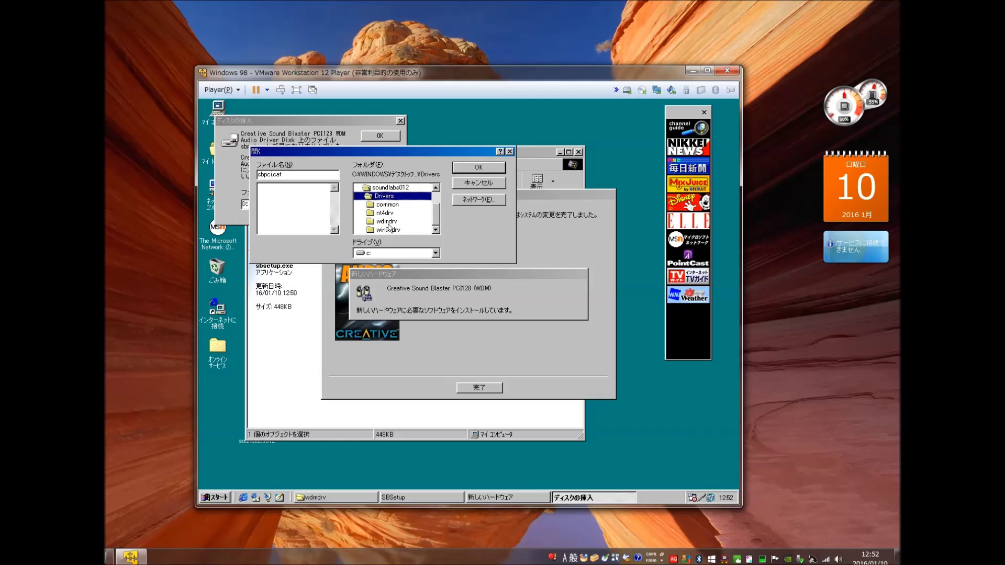
pyautogui.doubleClick(391, 222)
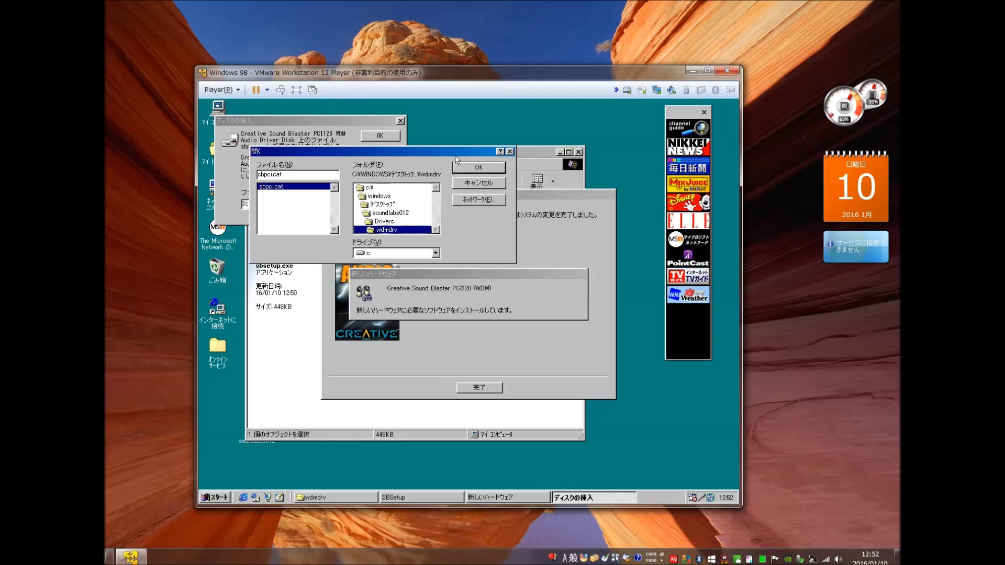
pyautogui.click(470, 169)
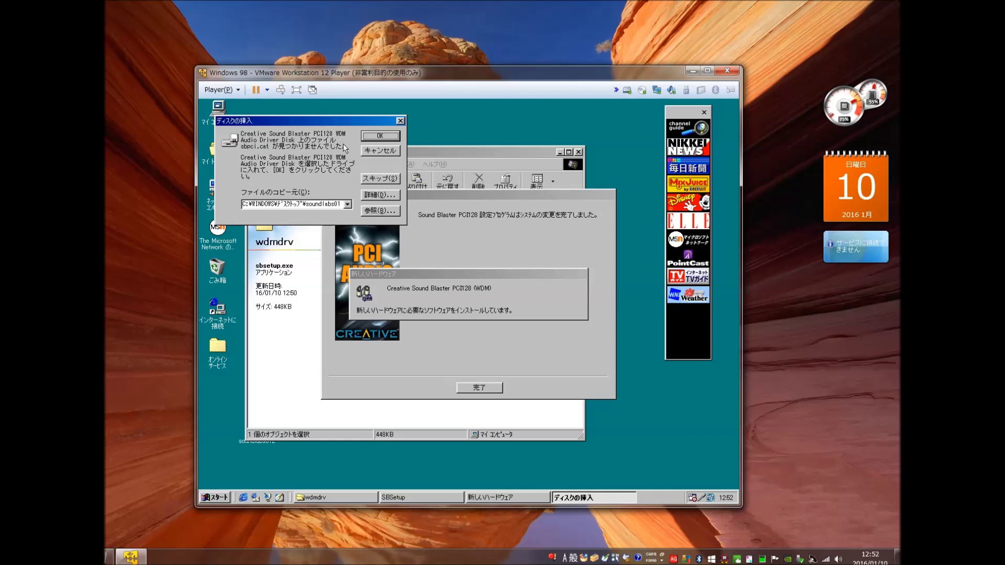
pyautogui.click(379, 136)
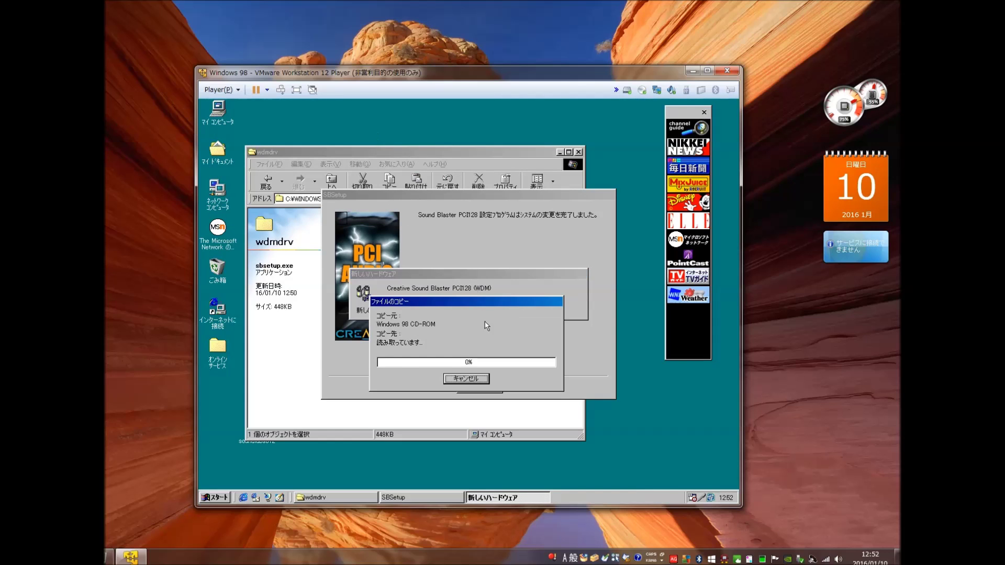
# - Dismiss the missing ksclockf.ax error, look in C:\windows, and cancel the file browser
pyautogui.press('Return')
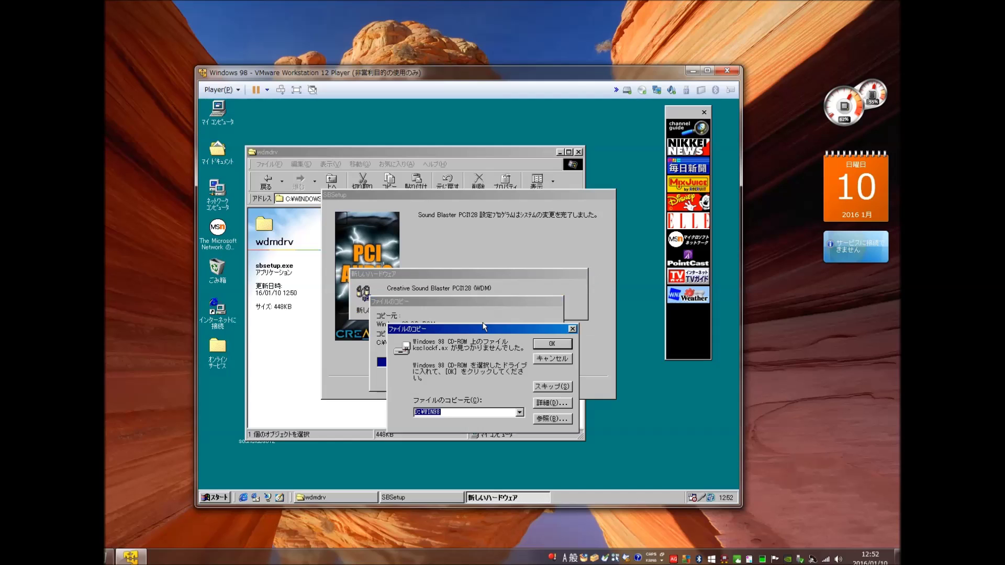
pyautogui.click(560, 423)
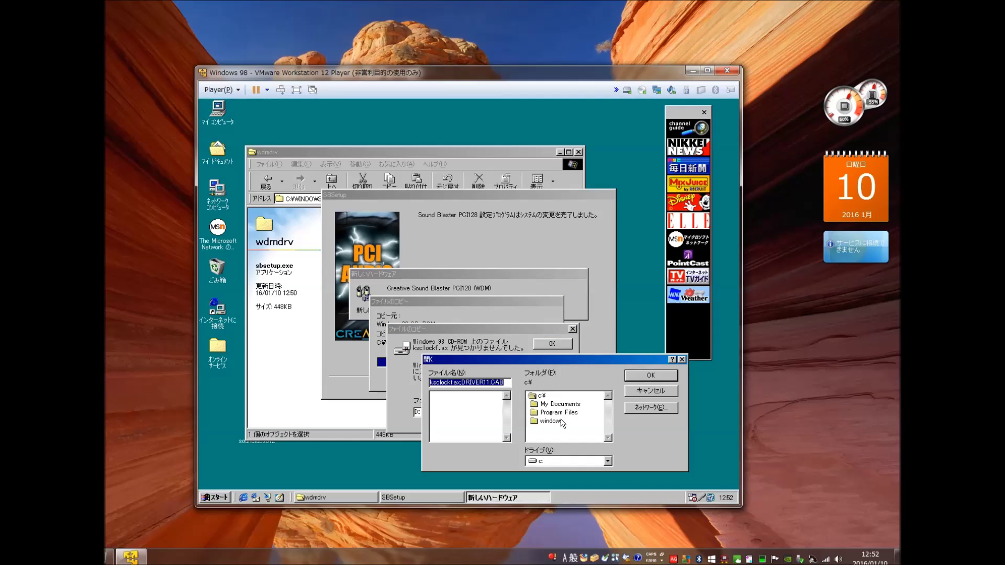
pyautogui.doubleClick(552, 423)
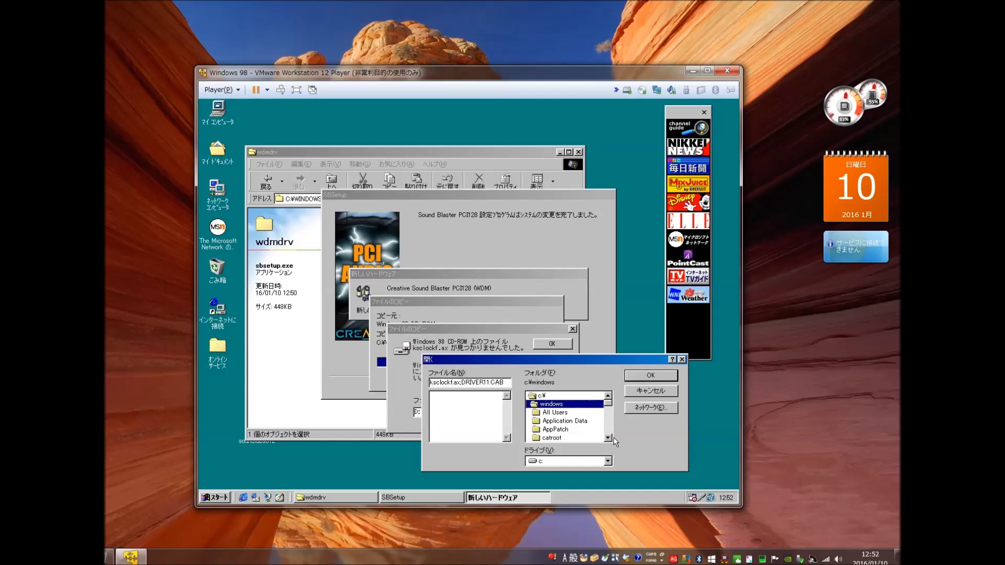
pyautogui.scroll(-6, 614, 438)
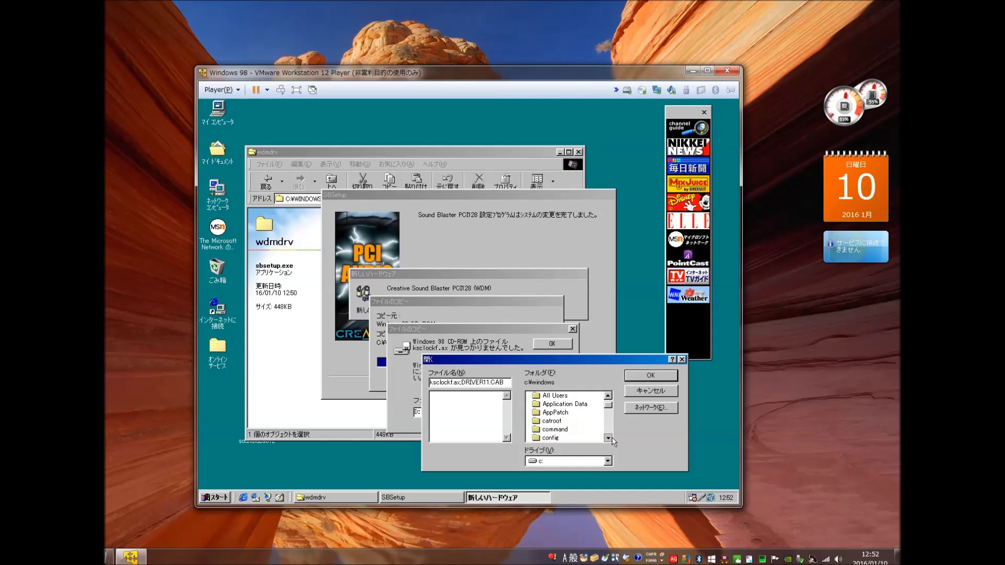
pyautogui.scroll(-3, 613, 442)
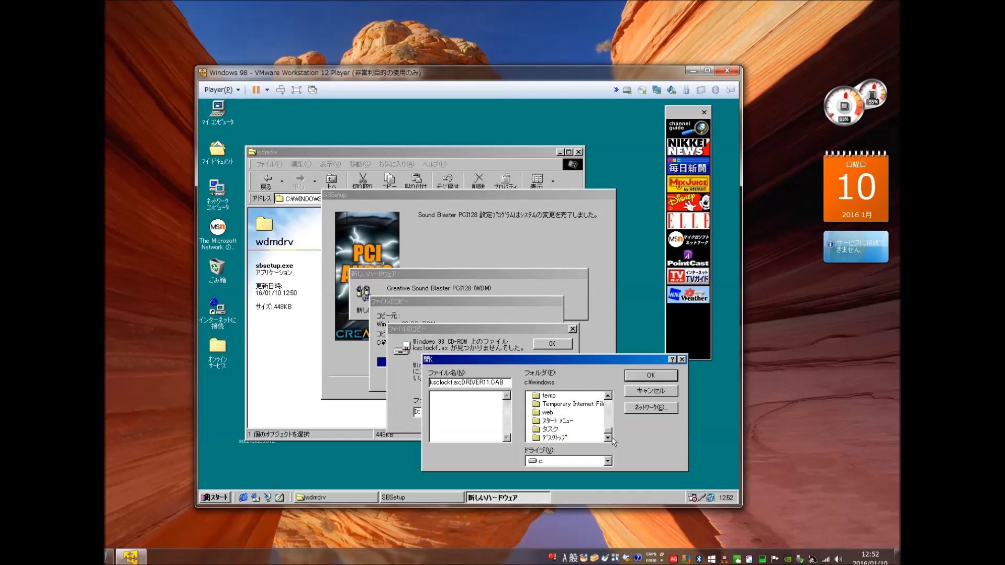
pyautogui.click(682, 360)
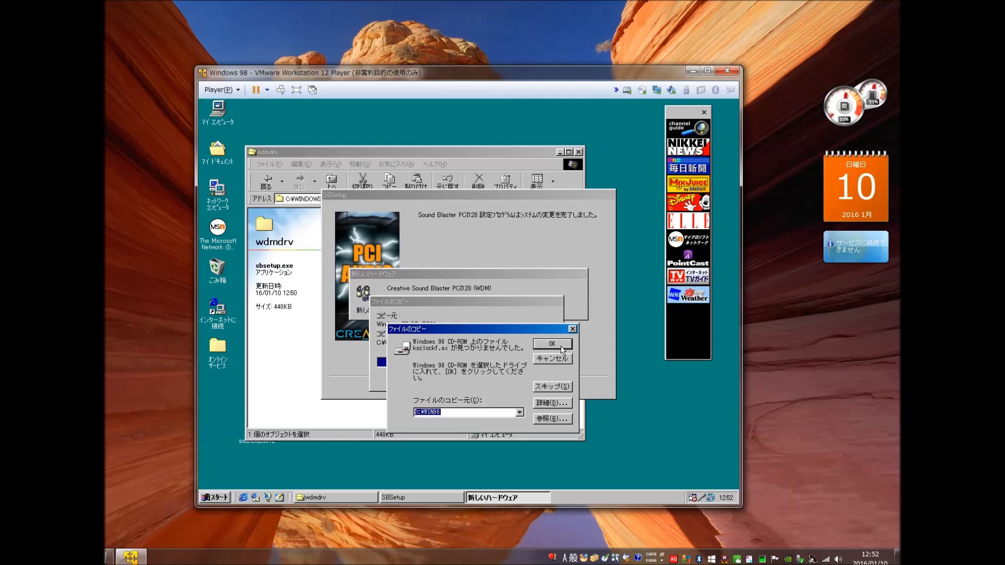
# - Close the Windows 98 CD autorun window and set D:\win98 as the source to resume copying
pyautogui.click(561, 349)
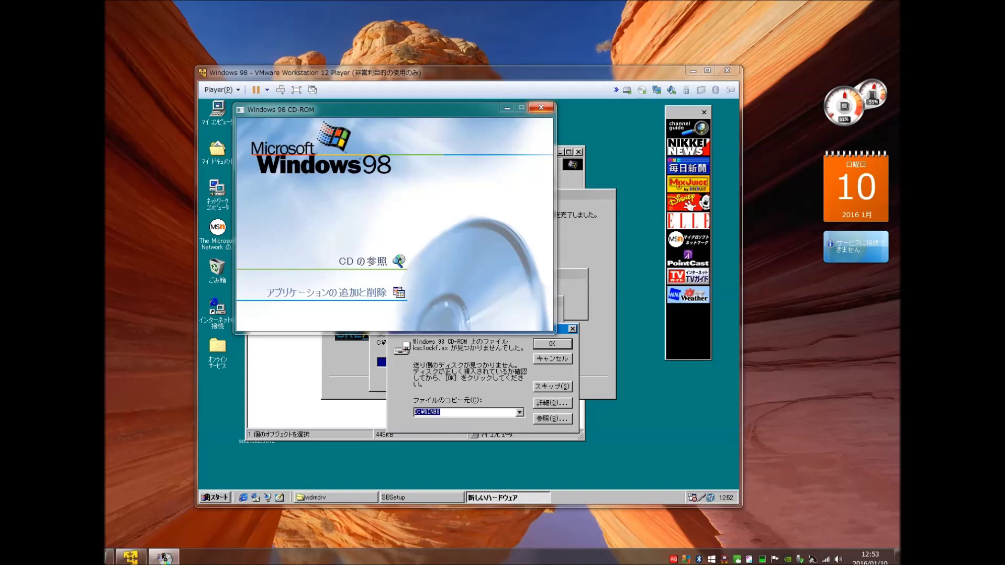
pyautogui.click(540, 109)
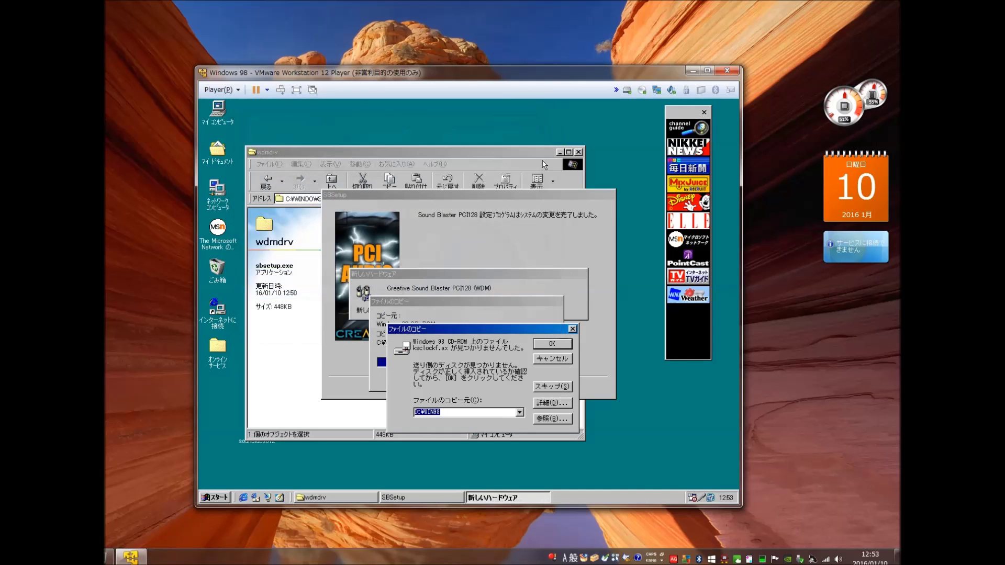
pyautogui.click(555, 421)
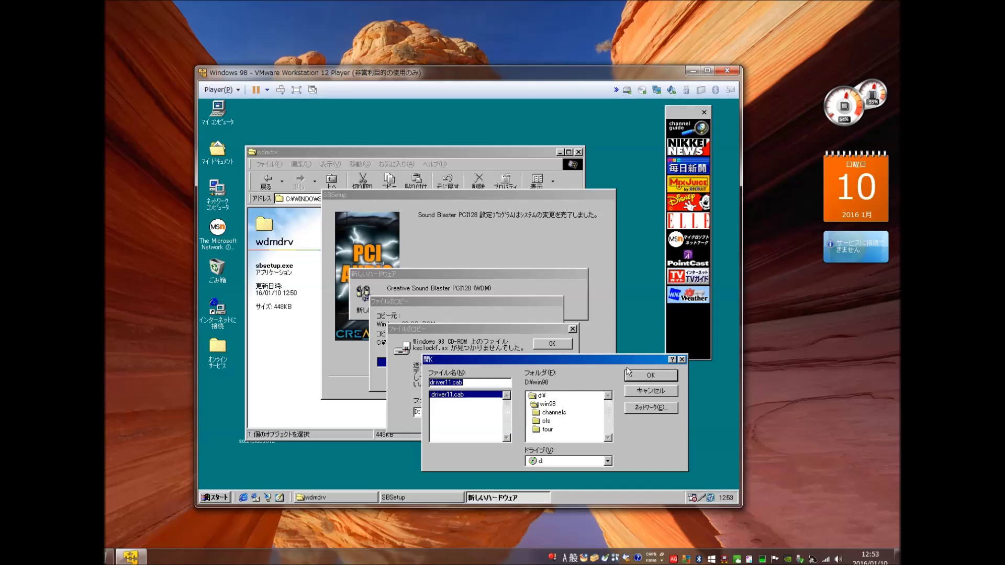
pyautogui.click(637, 379)
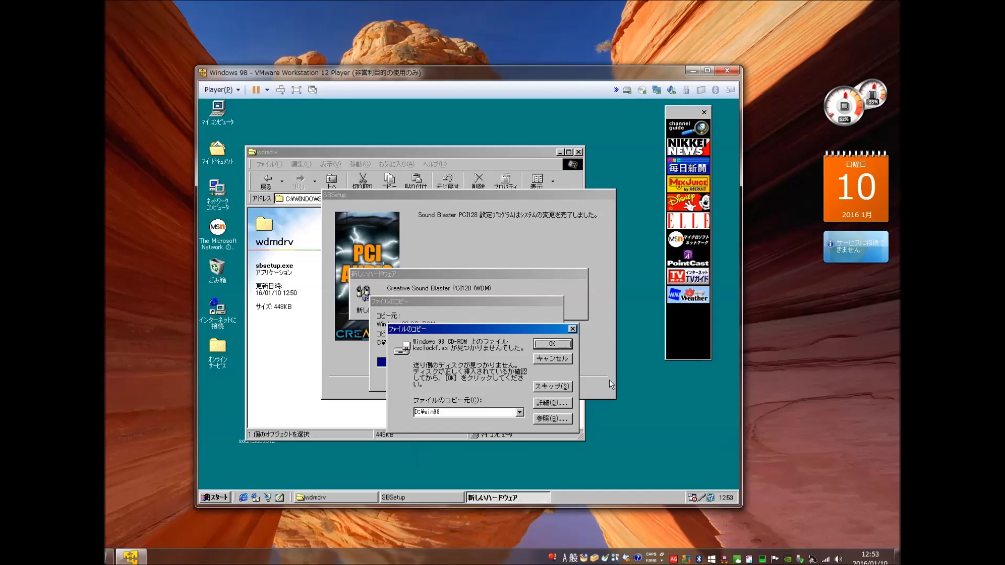
pyautogui.click(552, 345)
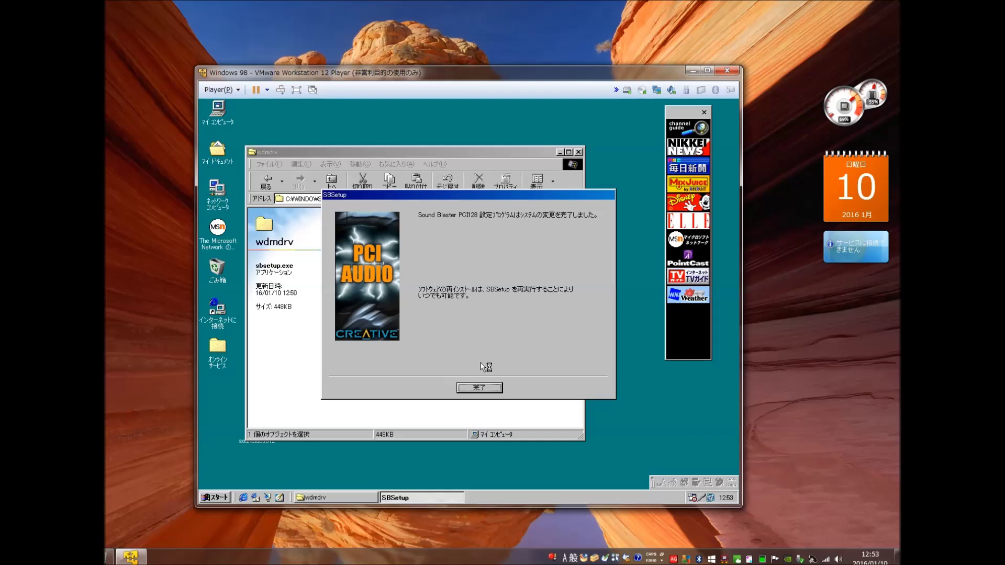
# - Finish SBSetup with 完了 and answer はい to restart Windows 98 now
pyautogui.click(480, 390)
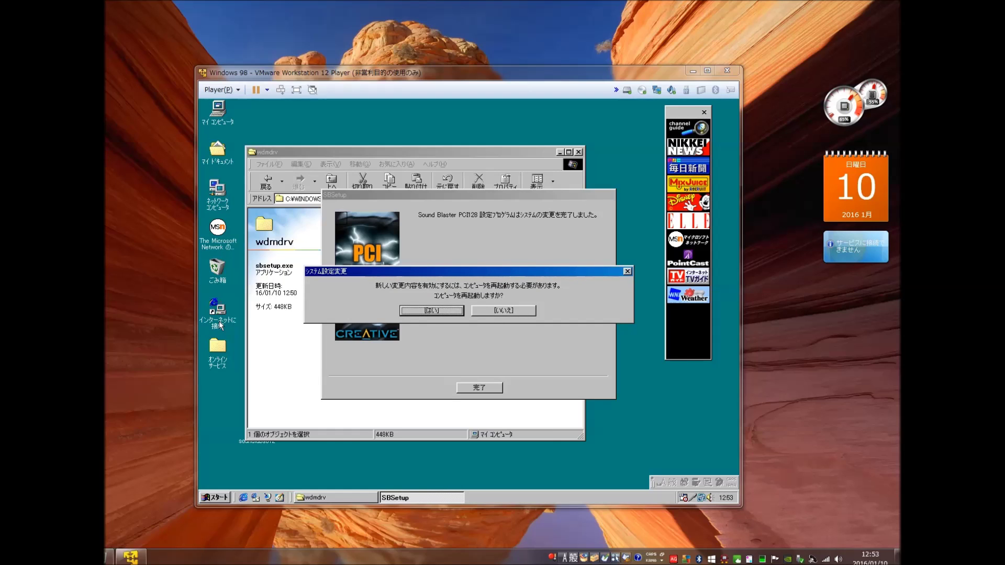
pyautogui.click(435, 315)
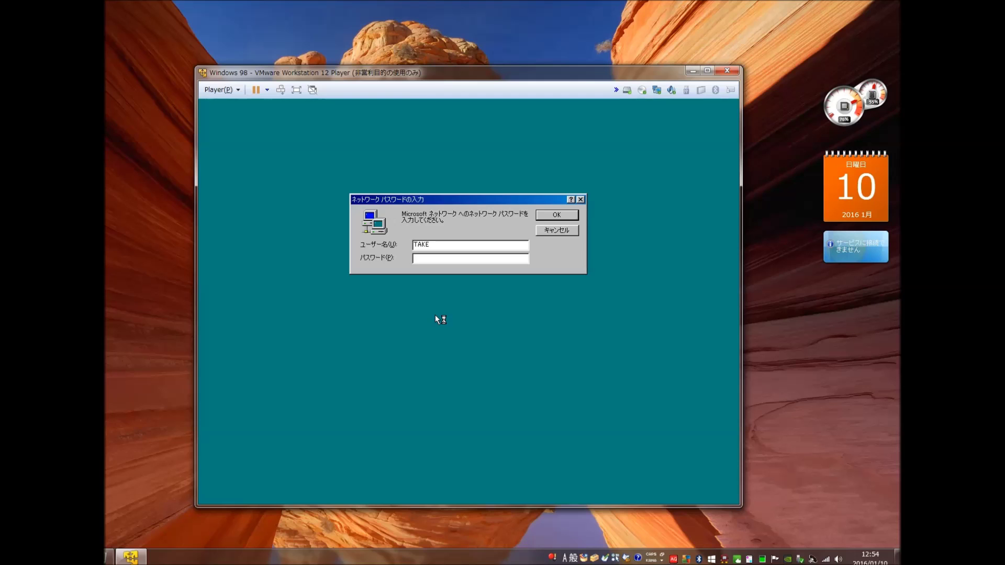
# - Accept the network password prompt with the prefilled user name to log on
pyautogui.press('Return')
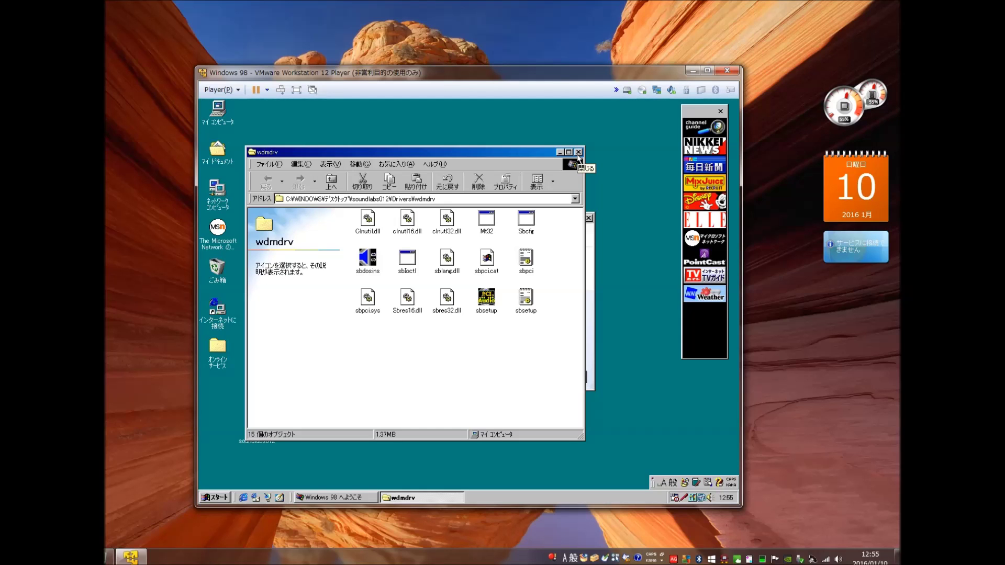
# - Close the wdmdrv folder window and the Welcome to Windows 98 screen
pyautogui.click(578, 152)
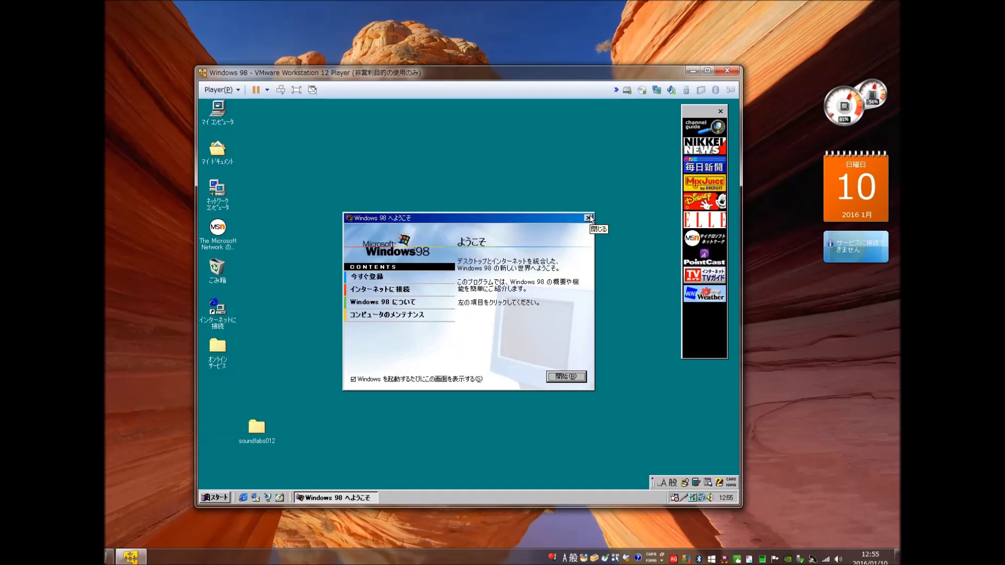
pyautogui.click(589, 218)
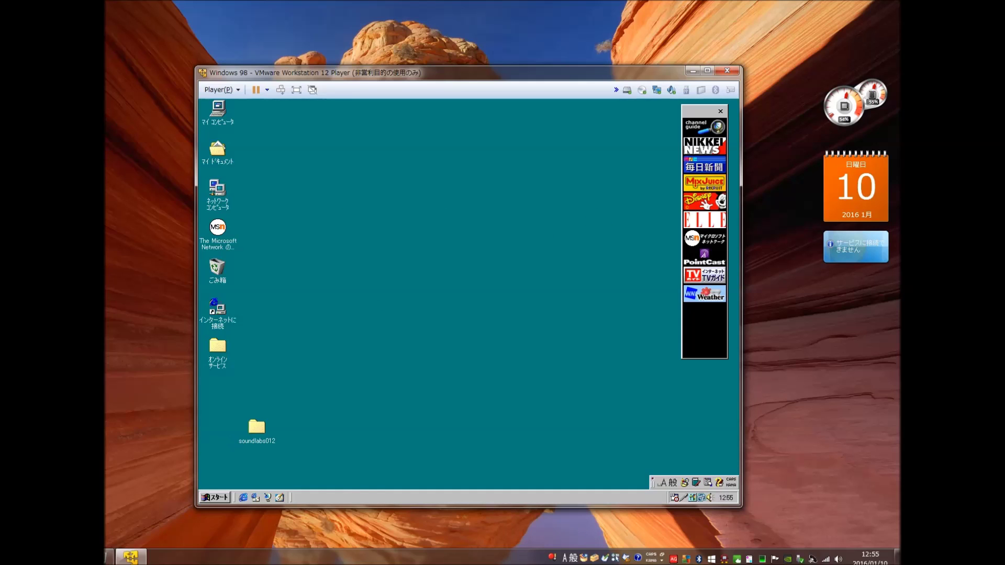
# - Open Control Panel from Start > 設定 and launch the サウンド properties
pyautogui.click(213, 497)
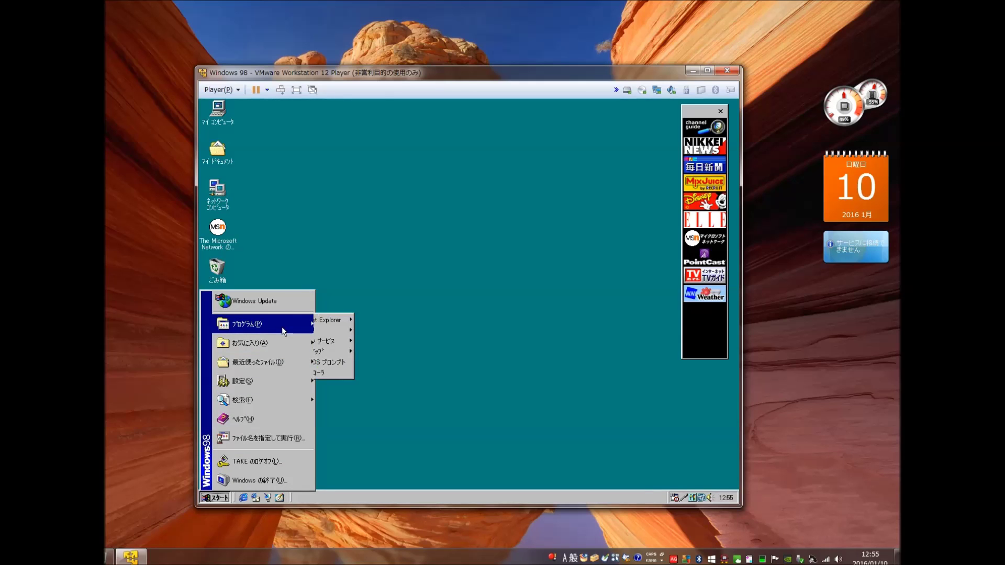
pyautogui.moveTo(288, 382)
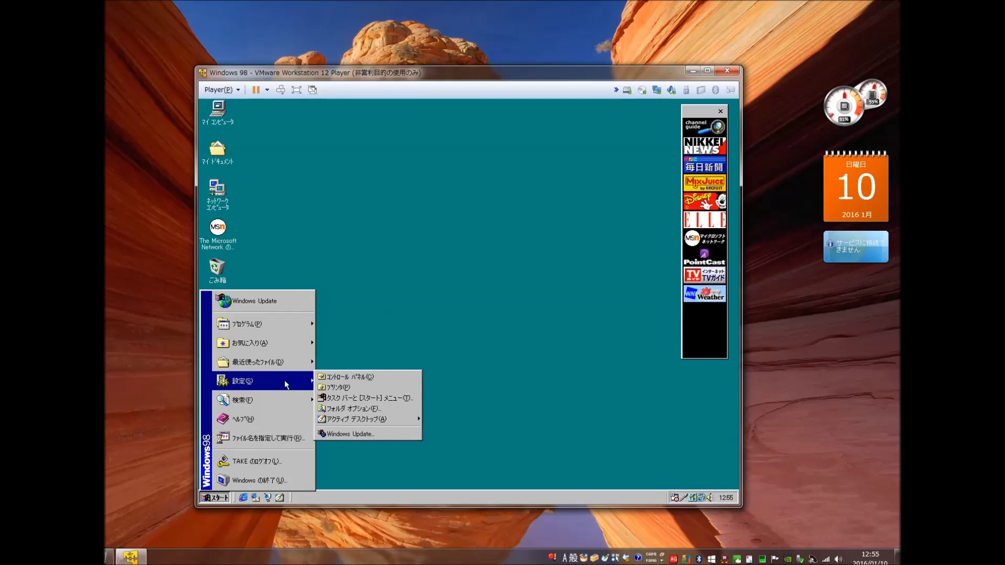
pyautogui.click(352, 383)
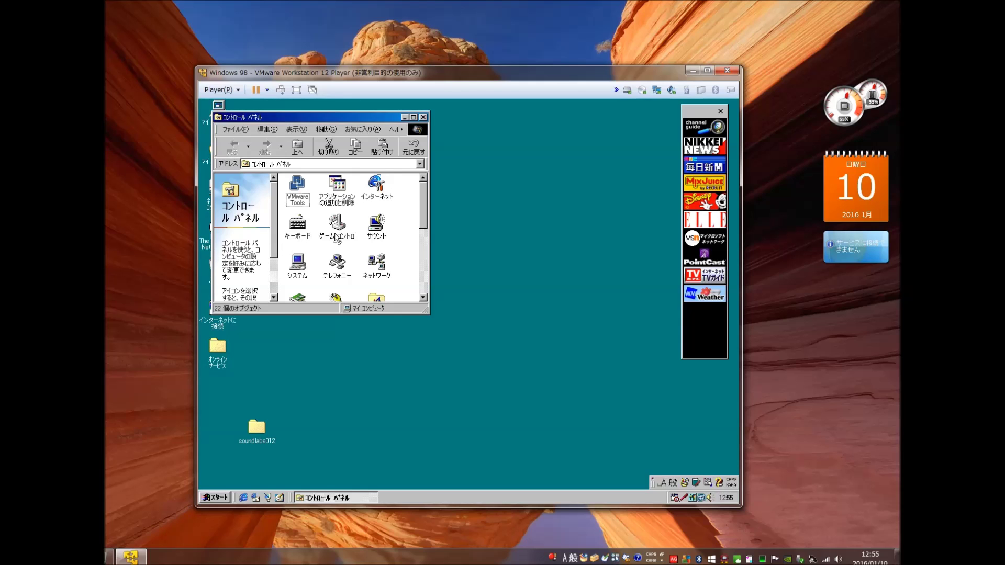
pyautogui.doubleClick(381, 230)
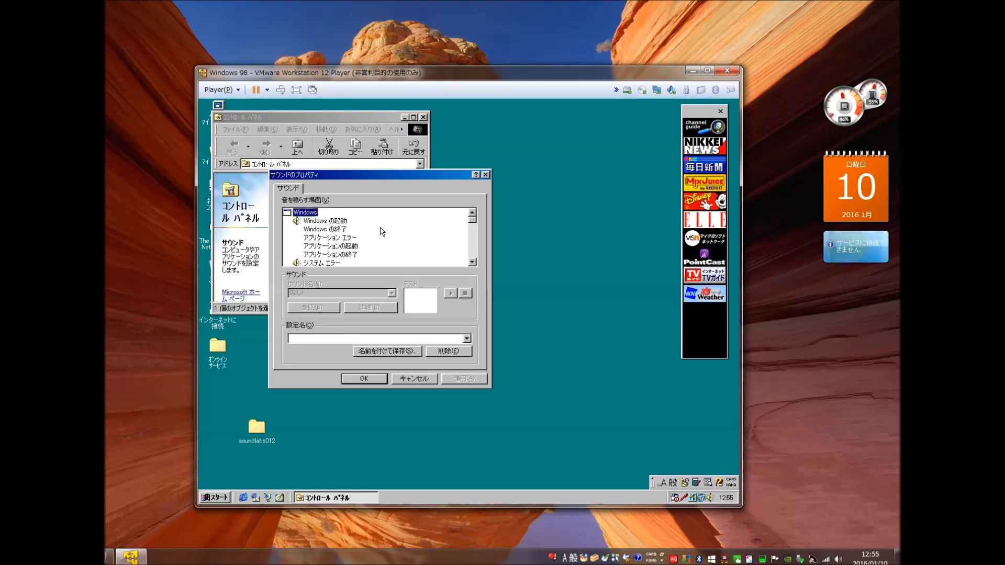
# - Play the Windows の起動 sound, then assign and preview Tada for Windows の終了 and save
pyautogui.click(331, 221)
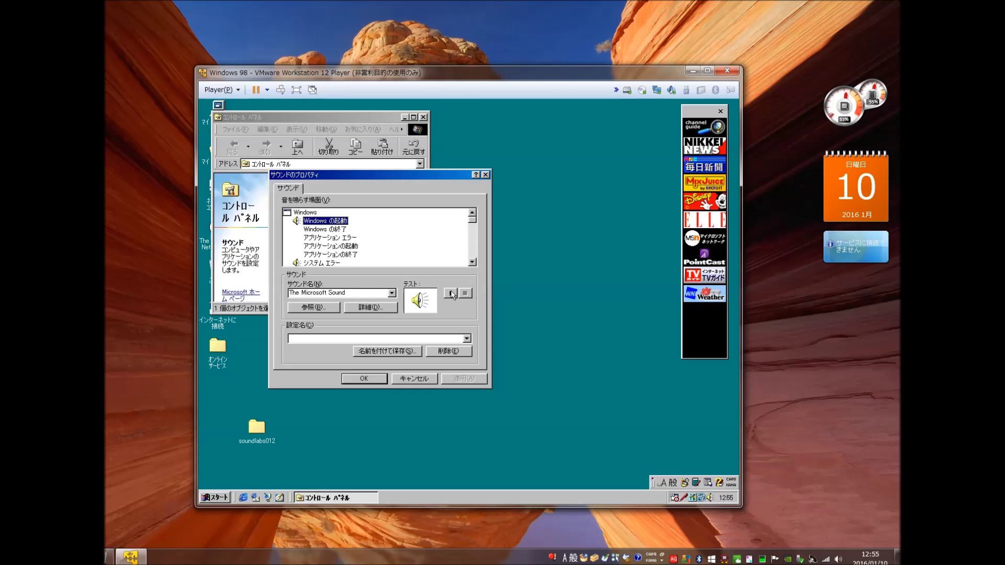
pyautogui.click(450, 295)
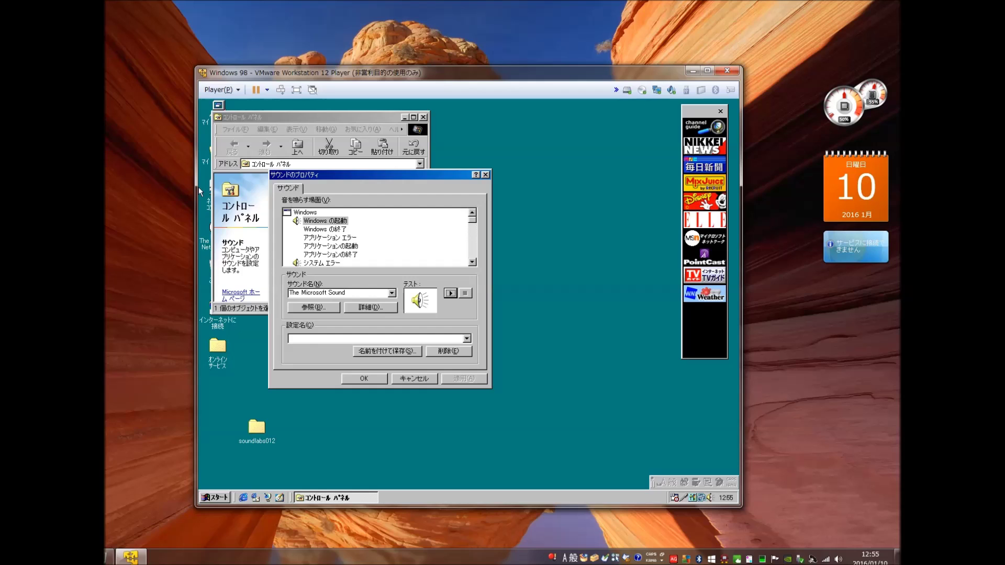
pyautogui.click(309, 230)
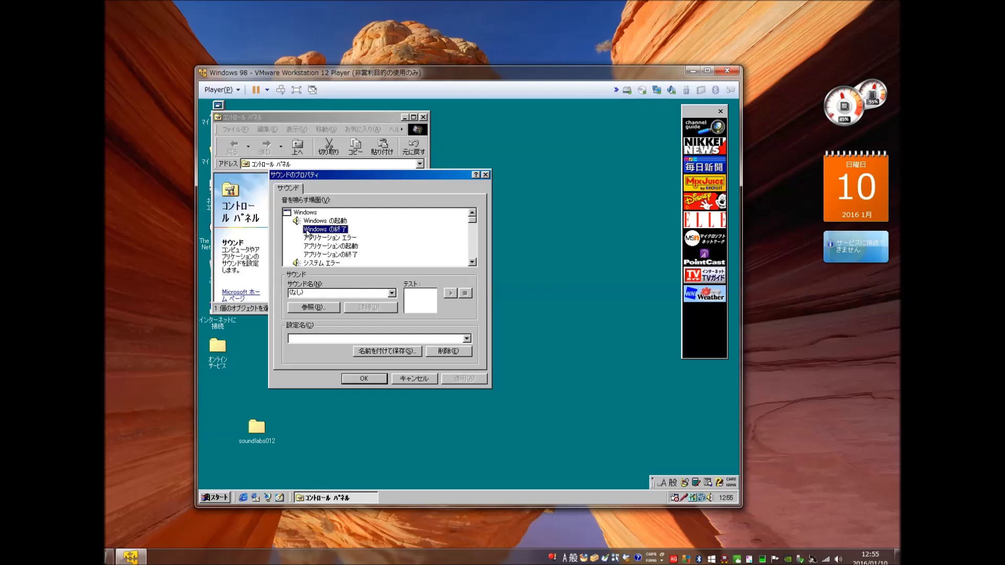
pyautogui.click(376, 297)
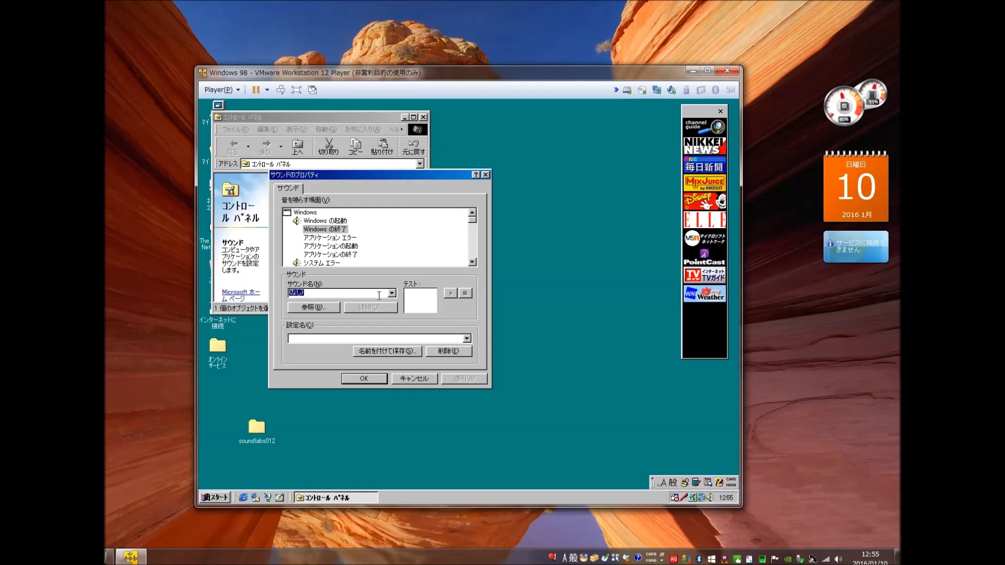
pyautogui.click(392, 293)
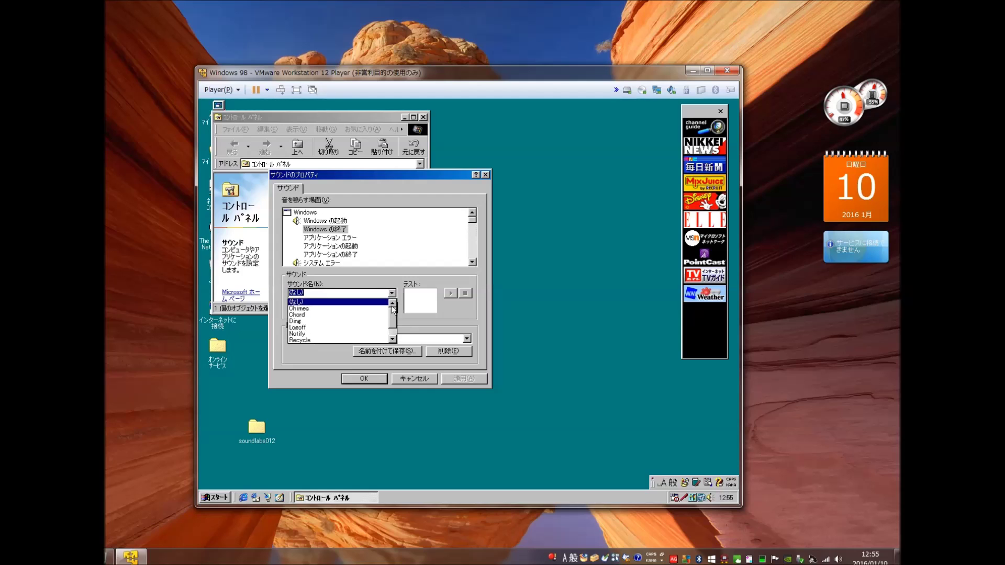
pyautogui.moveTo(393, 317); pyautogui.dragTo(393, 327)
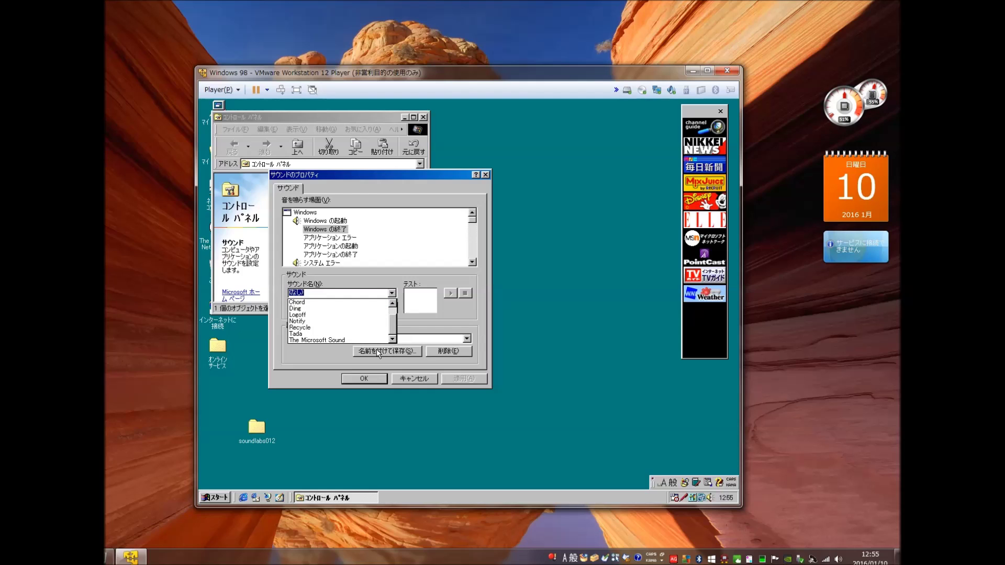
pyautogui.click(361, 334)
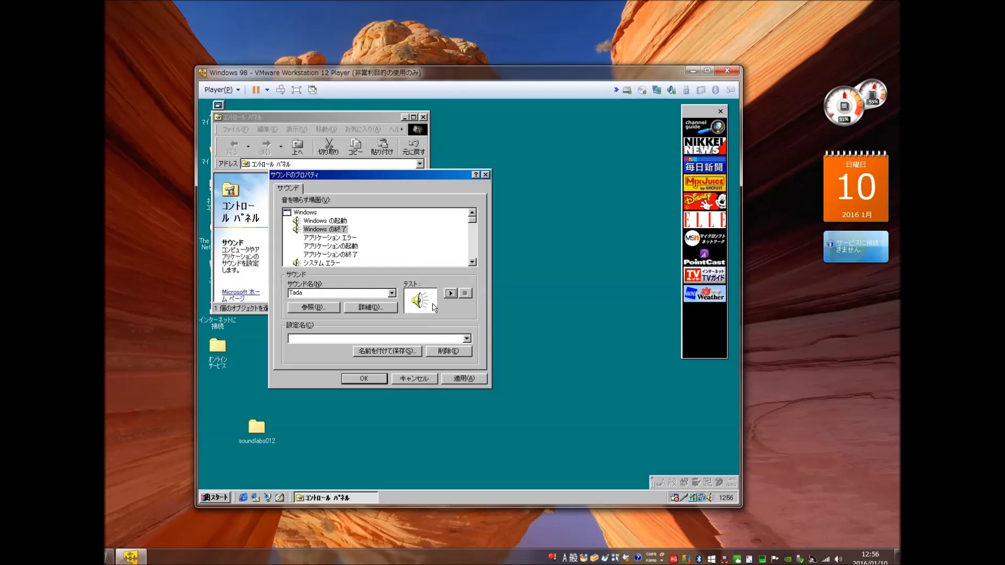
pyautogui.click(446, 294)
pyautogui.click(381, 378)
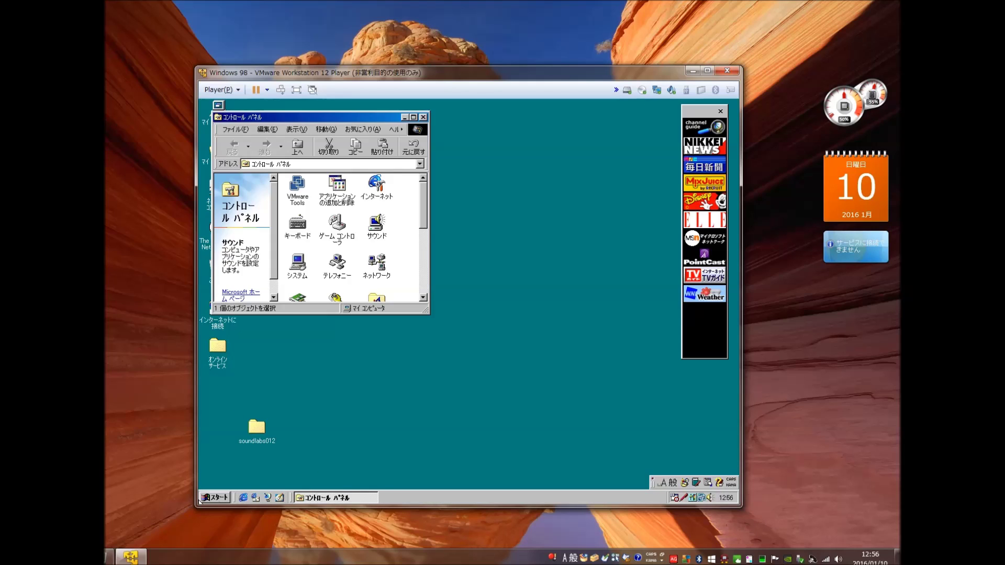
# - Shut down Windows 98 via Start > Windows の終了 with 電源を切れる状態にする selected
pyautogui.click(281, 480)
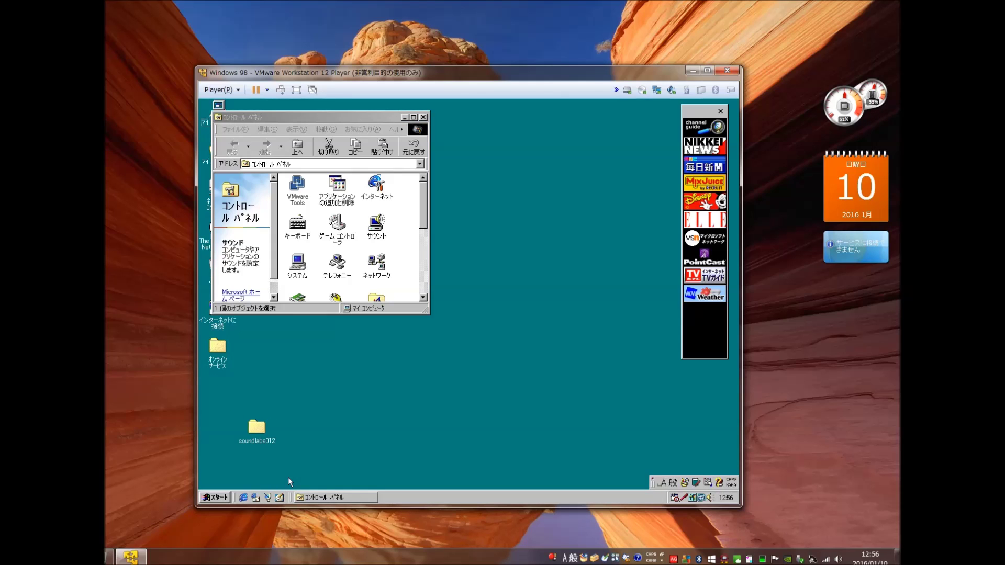
pyautogui.press('super')
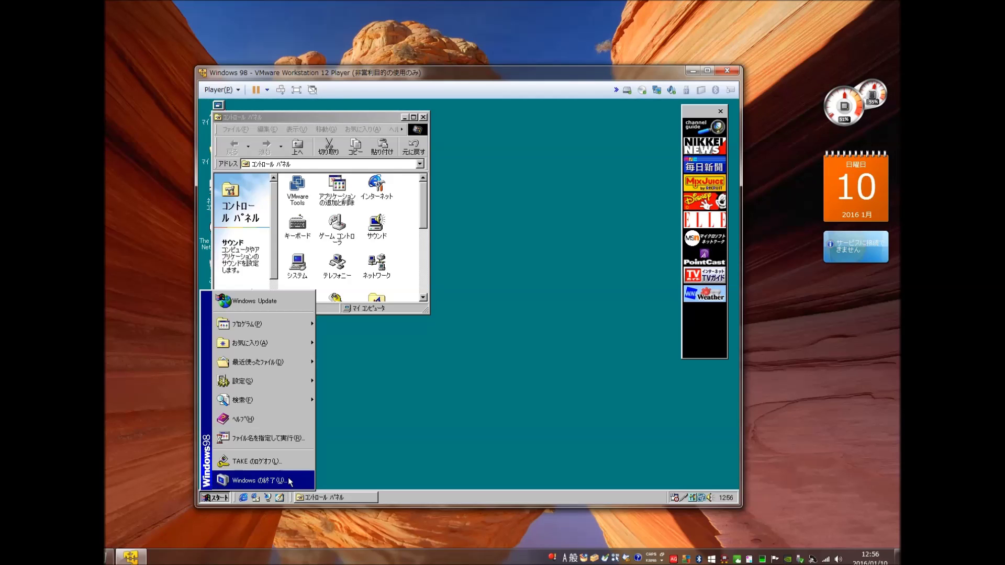
pyautogui.click(290, 481)
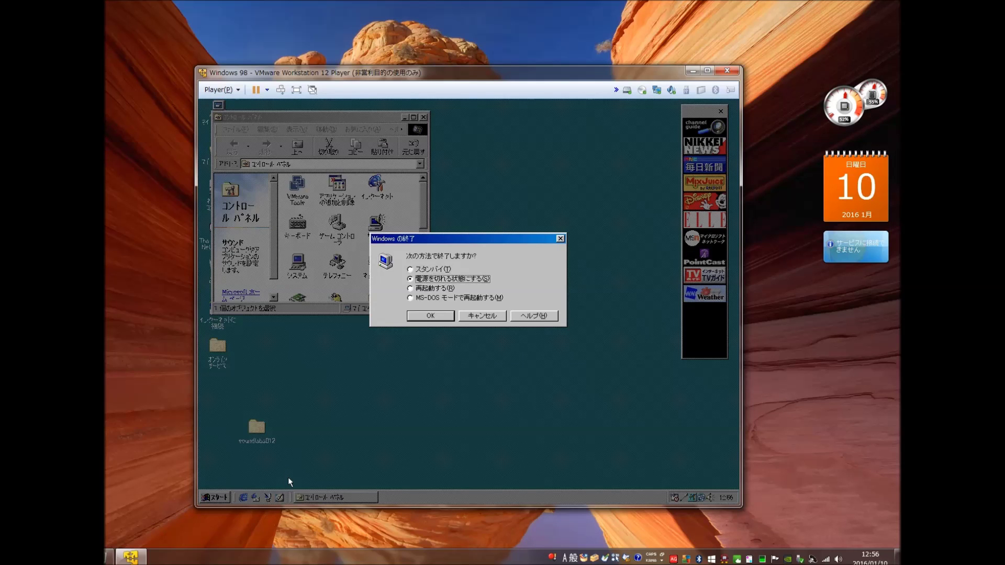
pyautogui.press('Return')
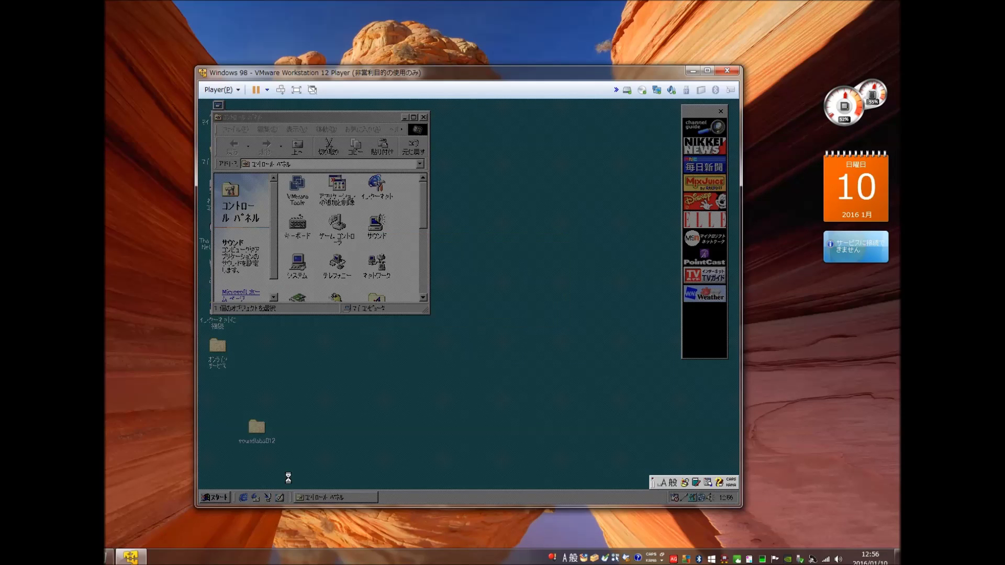